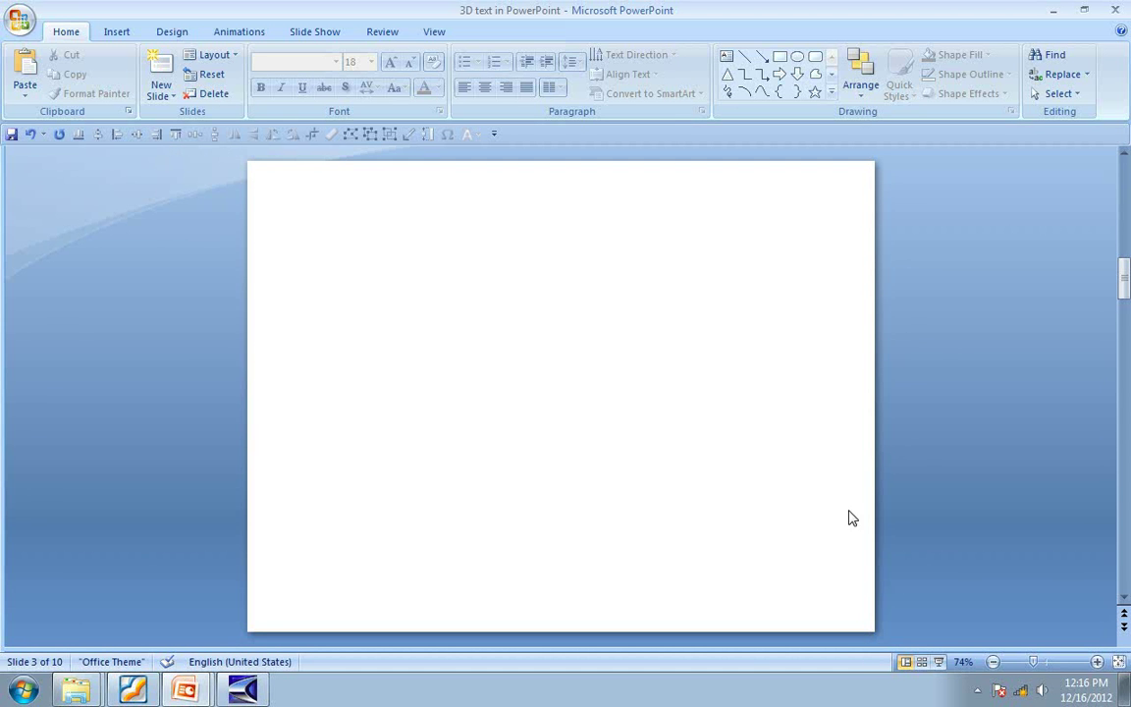
- Insert a text box on the blank slide reading BUSINESS in default Calibri
click(831, 91)
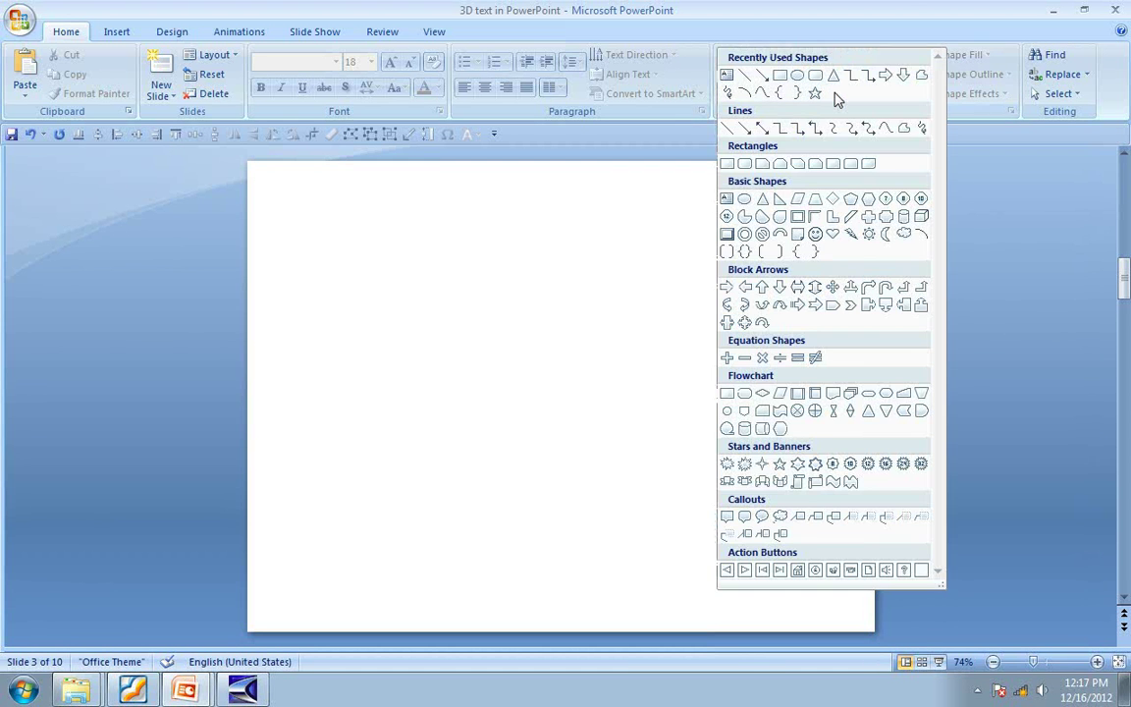
click(728, 76)
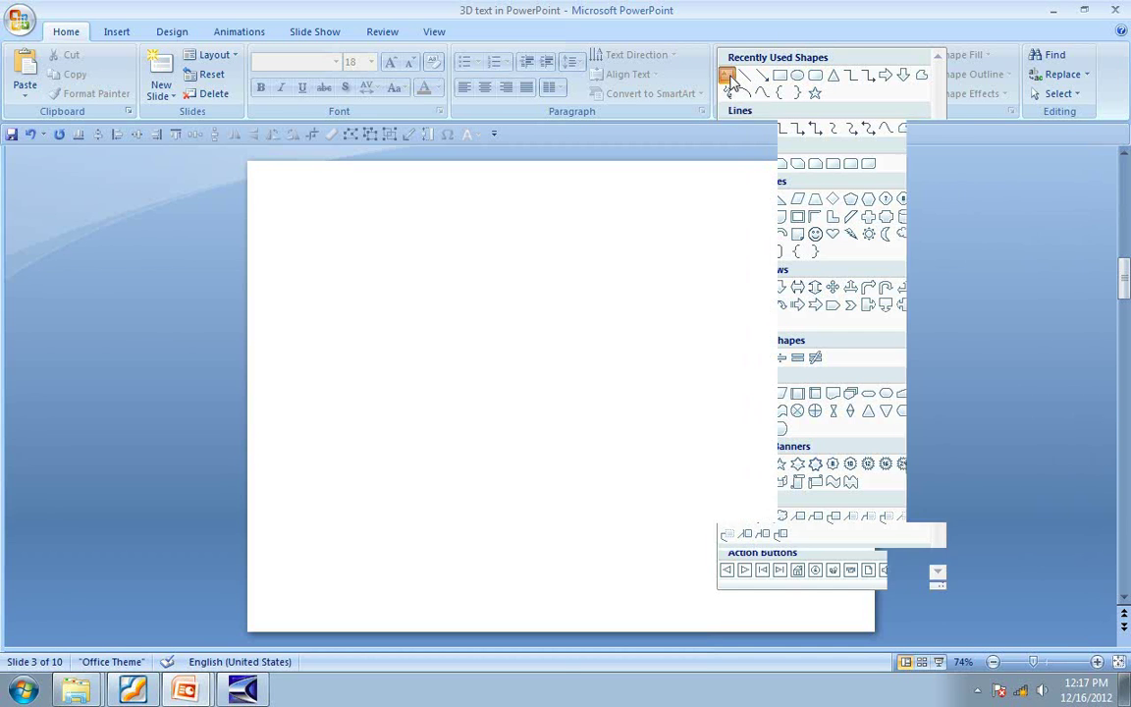
key(Escape)
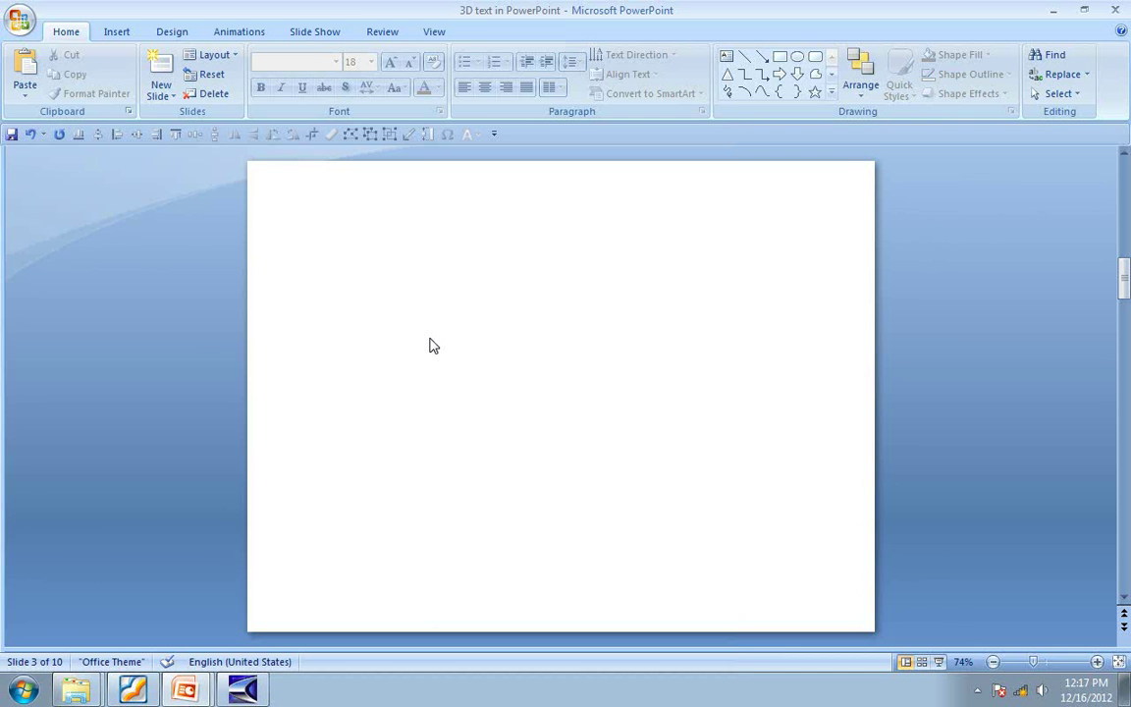
click(433, 346)
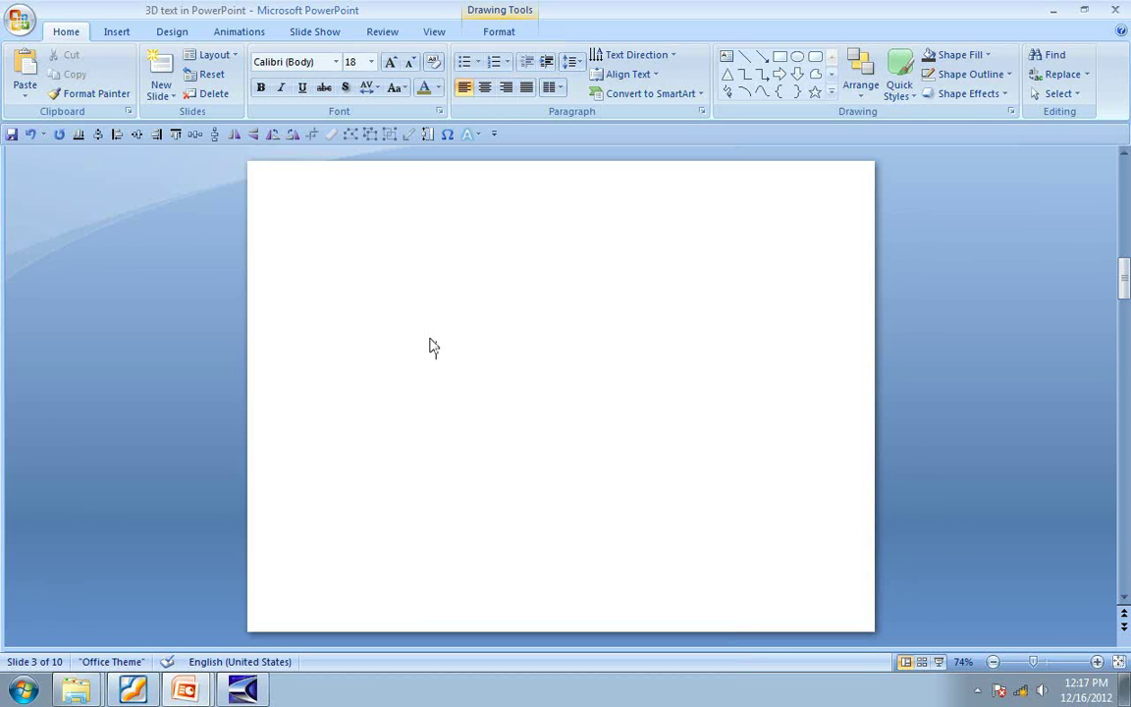
text(BUSI)
text(NESS)
- Set BUSINESS to 96 pt Arial Black and drag it toward the slide centre
click(486, 338)
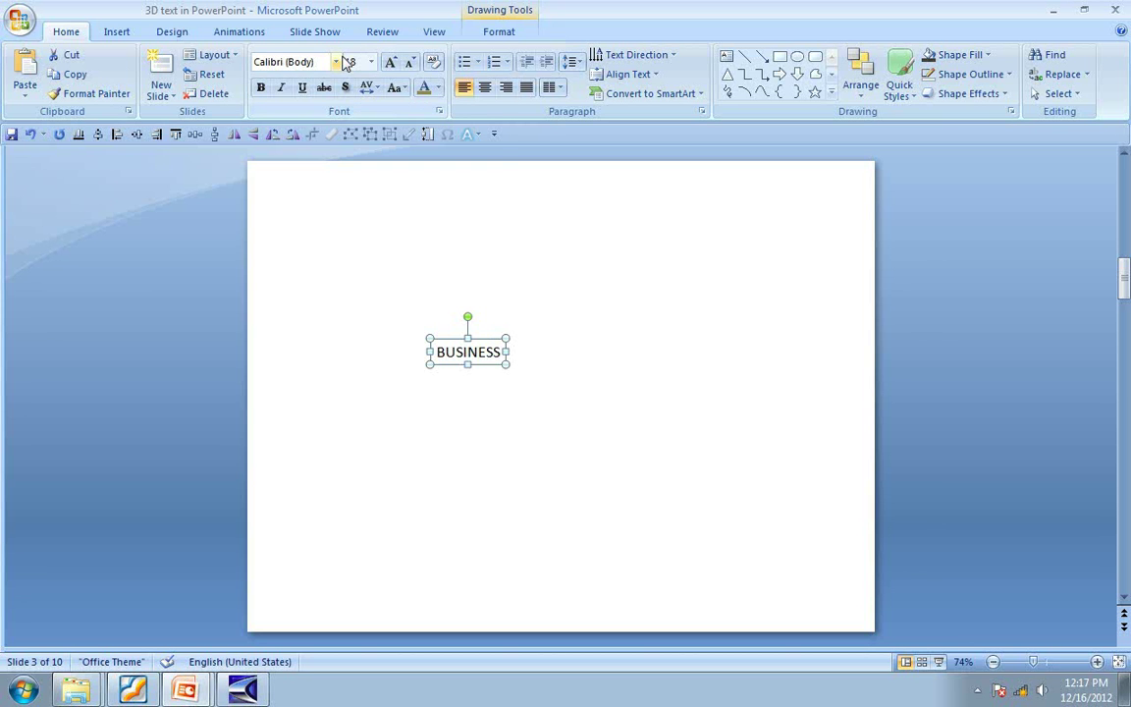
click(337, 61)
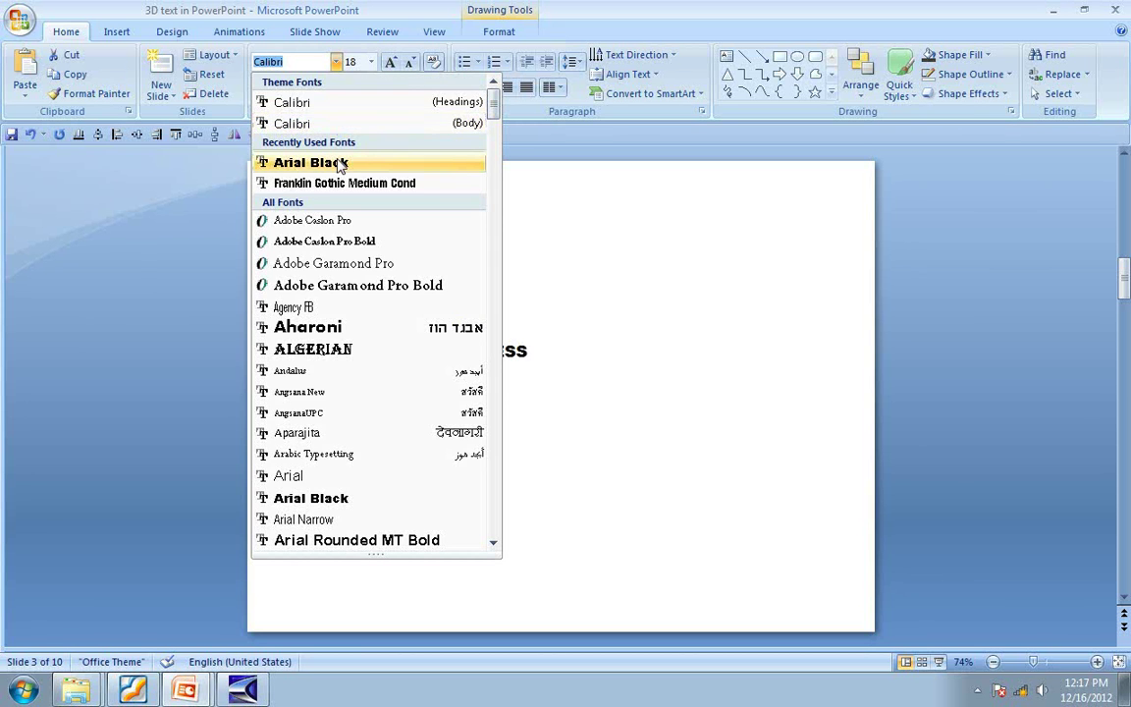
click(280, 161)
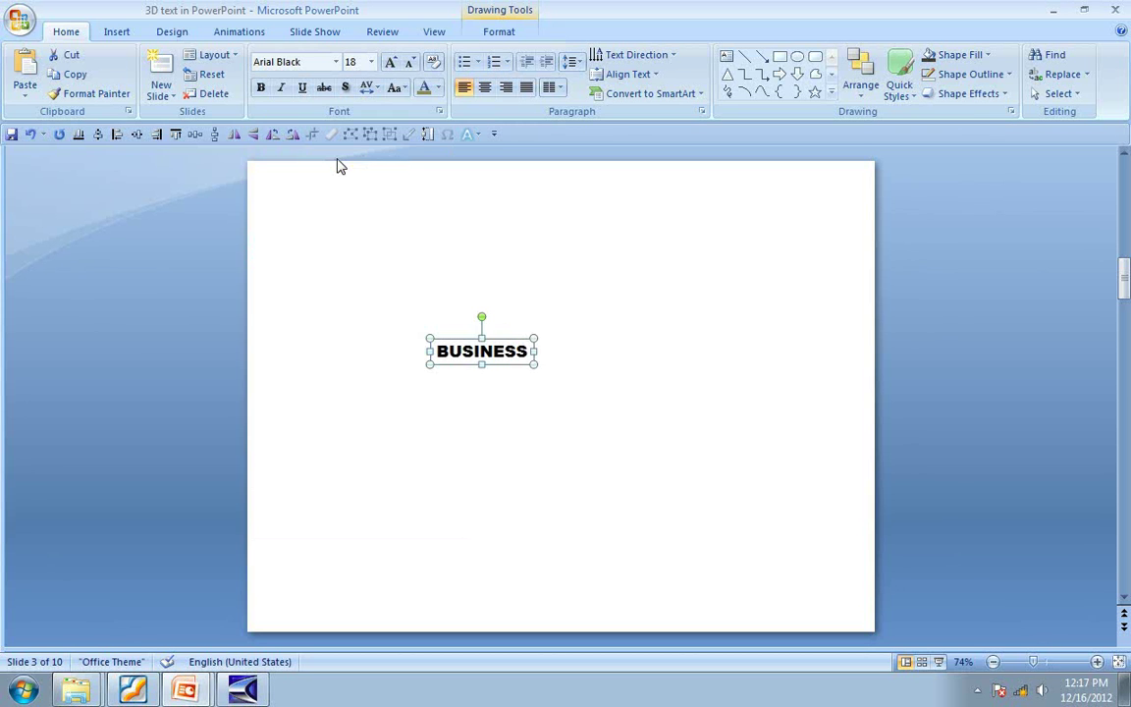
click(371, 62)
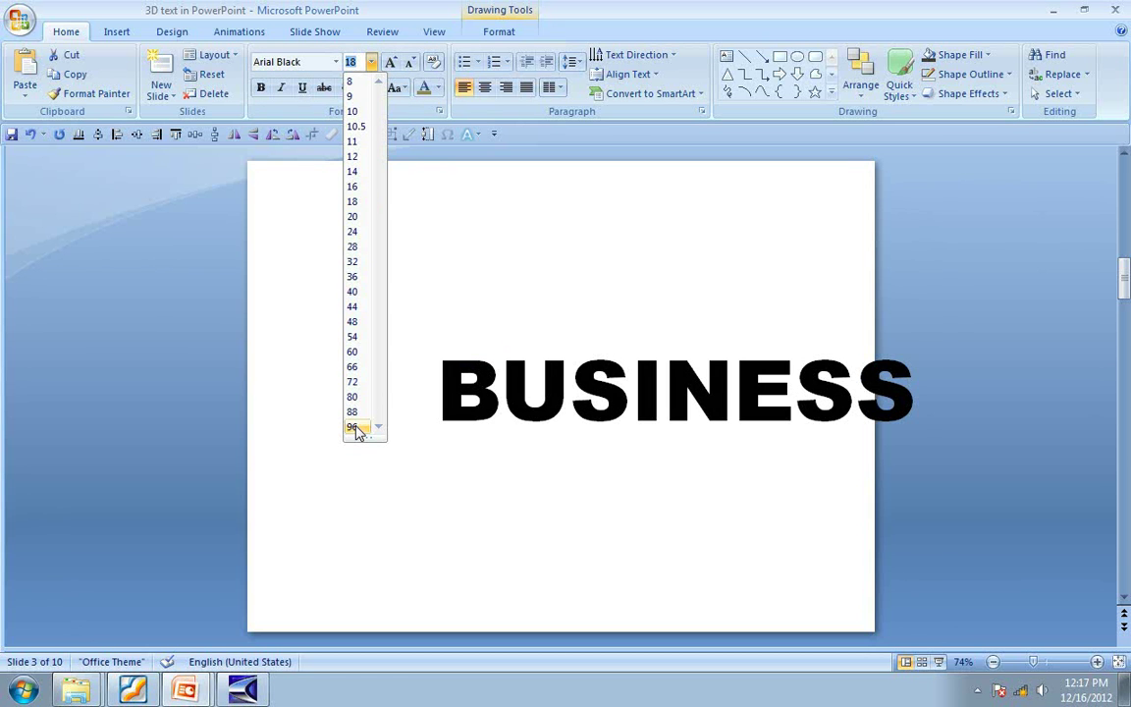
click(353, 429)
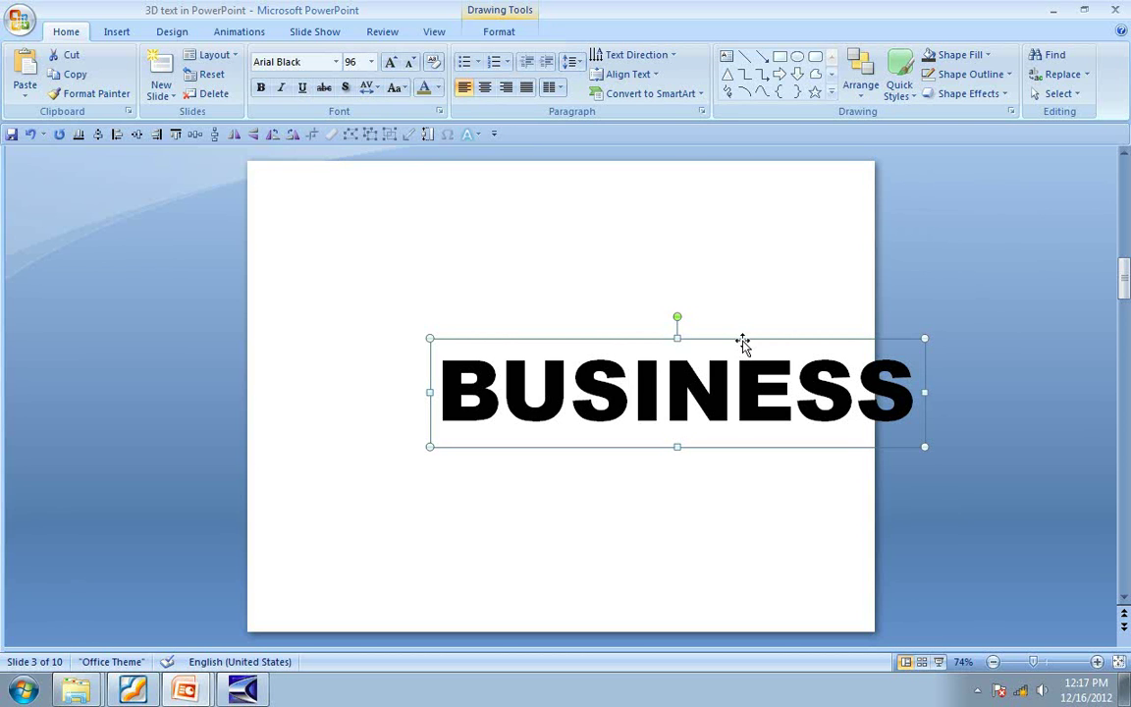
drag(744, 343, 619, 322)
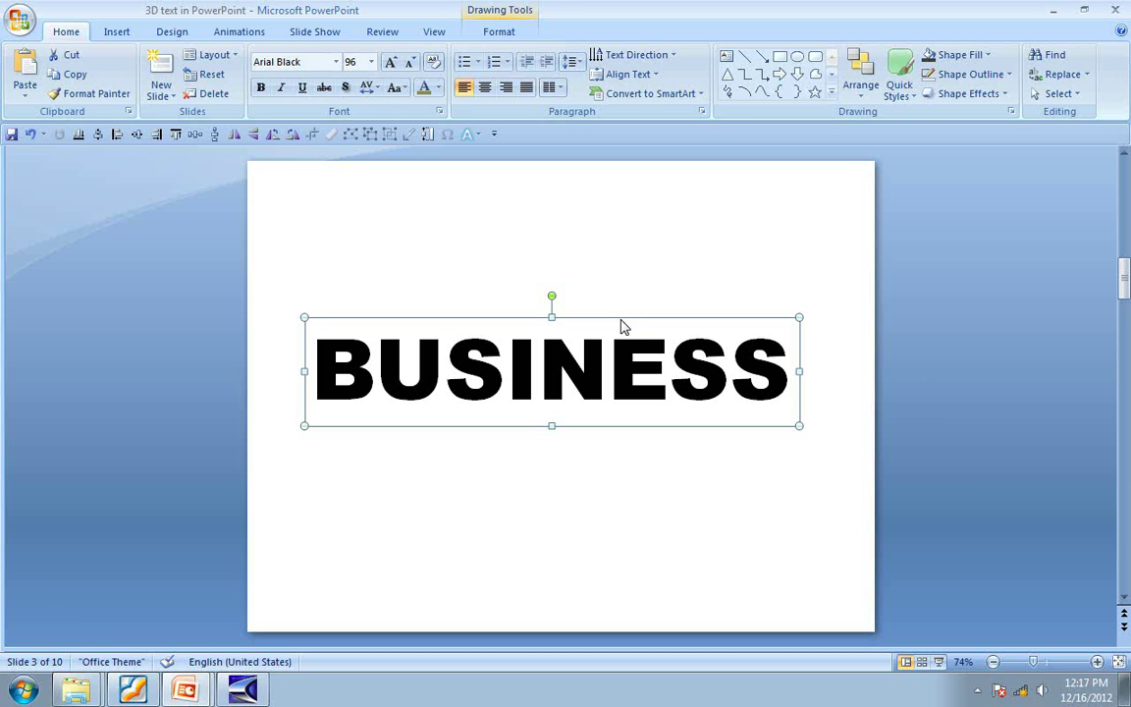
- Apply the Perspective Contrasting Left 3-D rotation to BUSINESS with Z rotation reset to 0
click(513, 32)
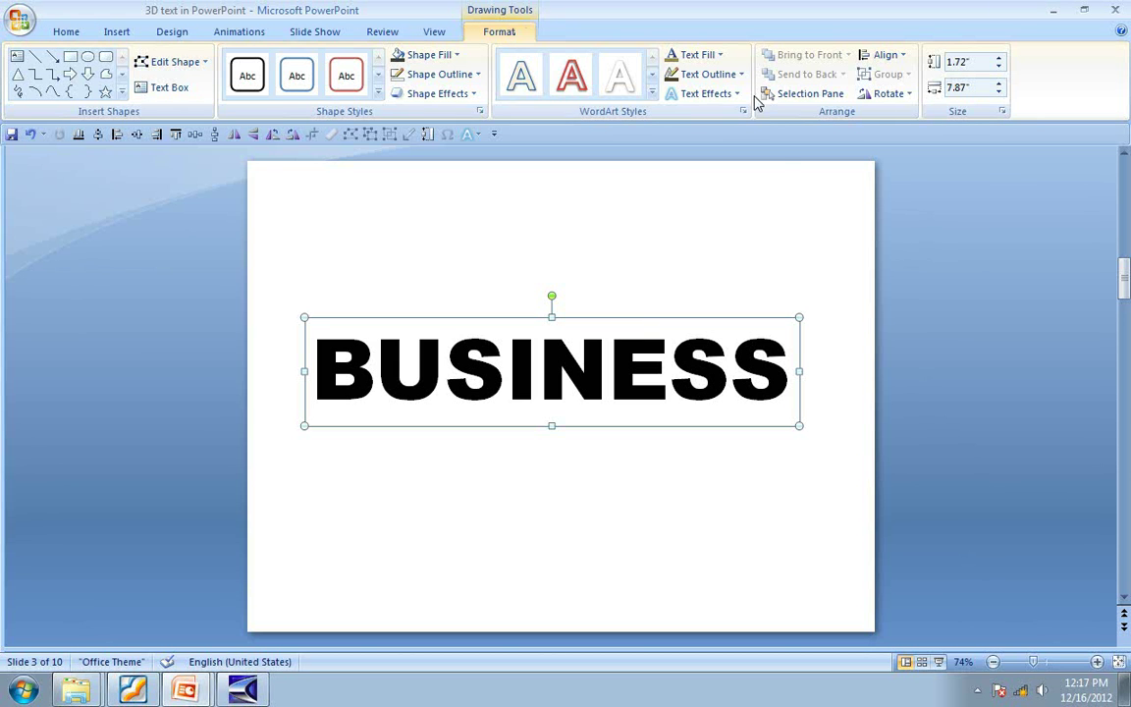
click(728, 95)
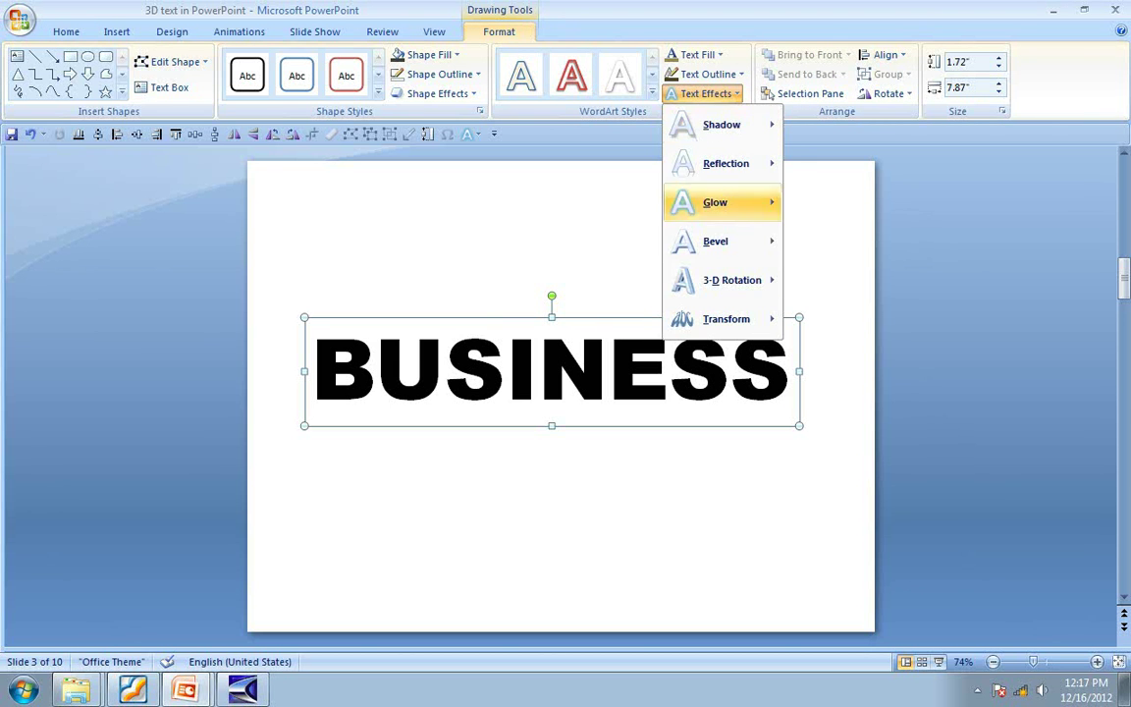
mouse_move(730, 280)
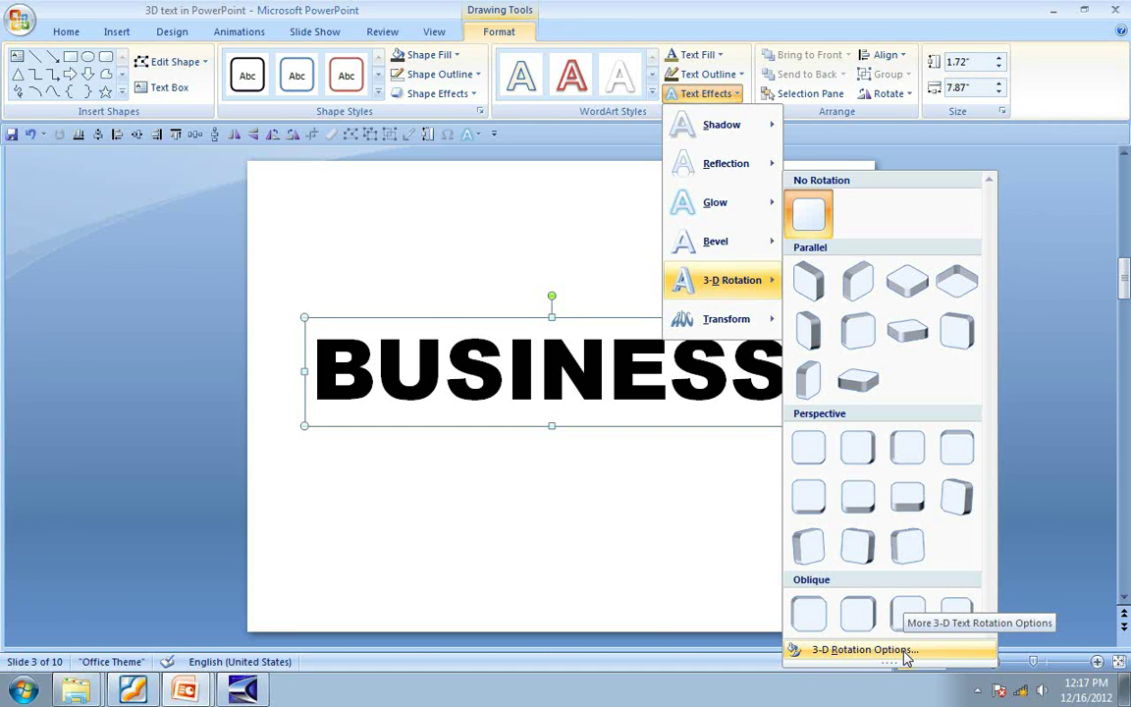
click(864, 650)
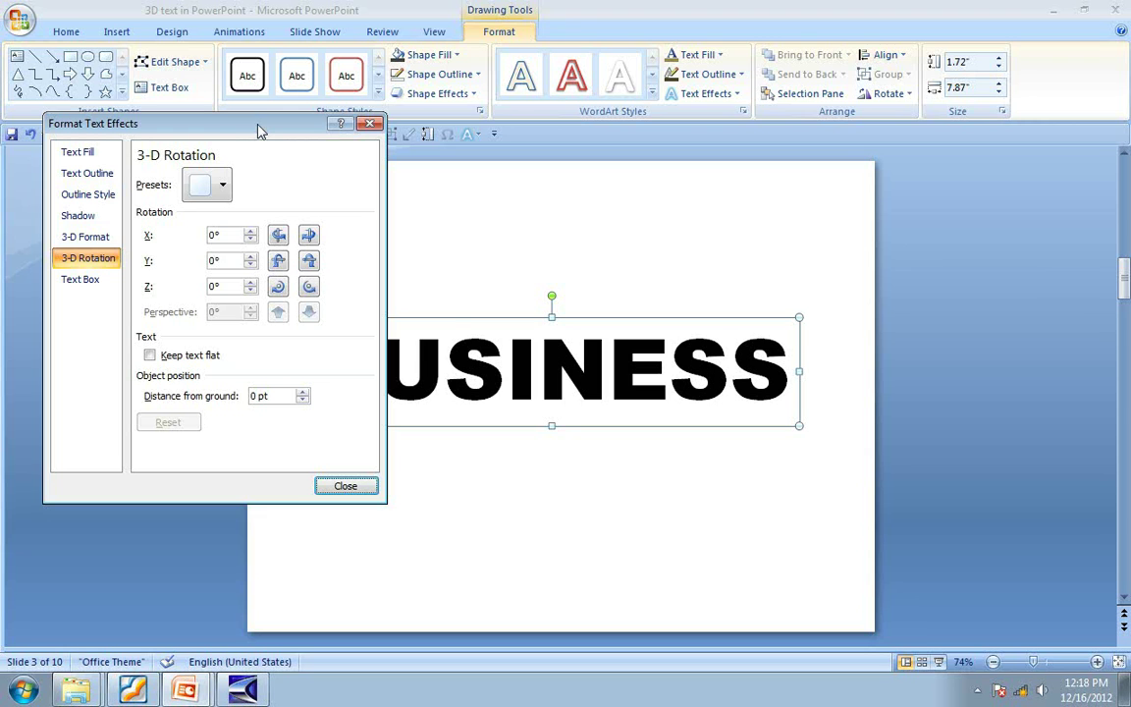
click(208, 188)
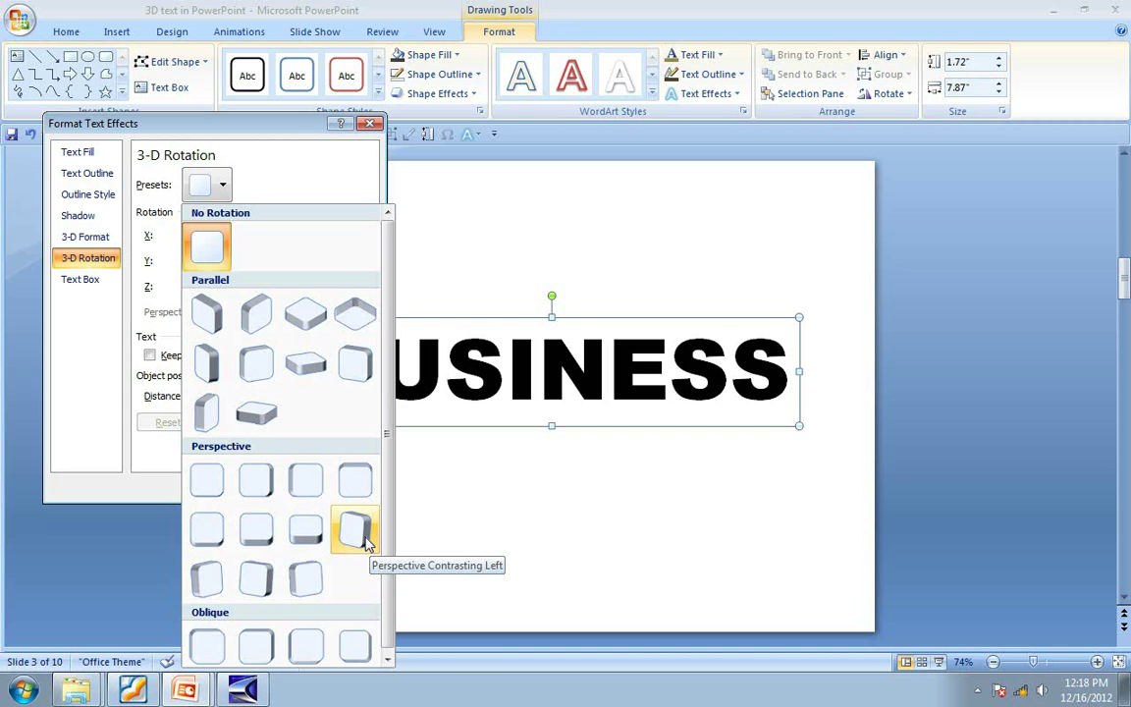
click(366, 543)
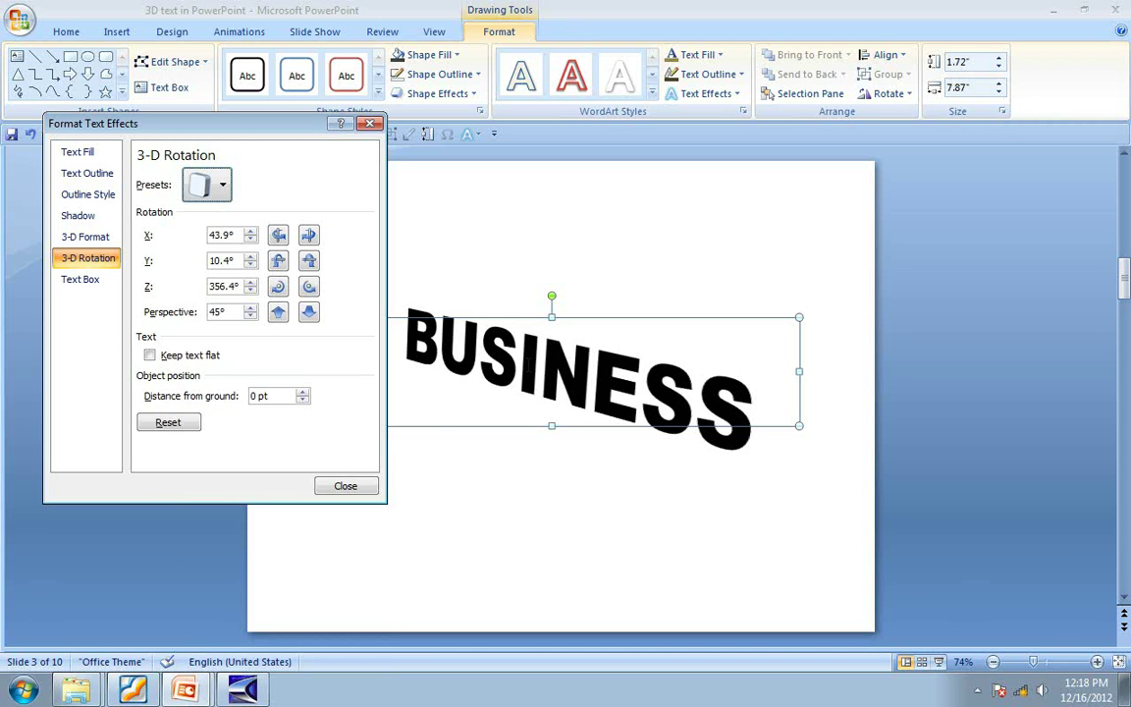
double_click(243, 284)
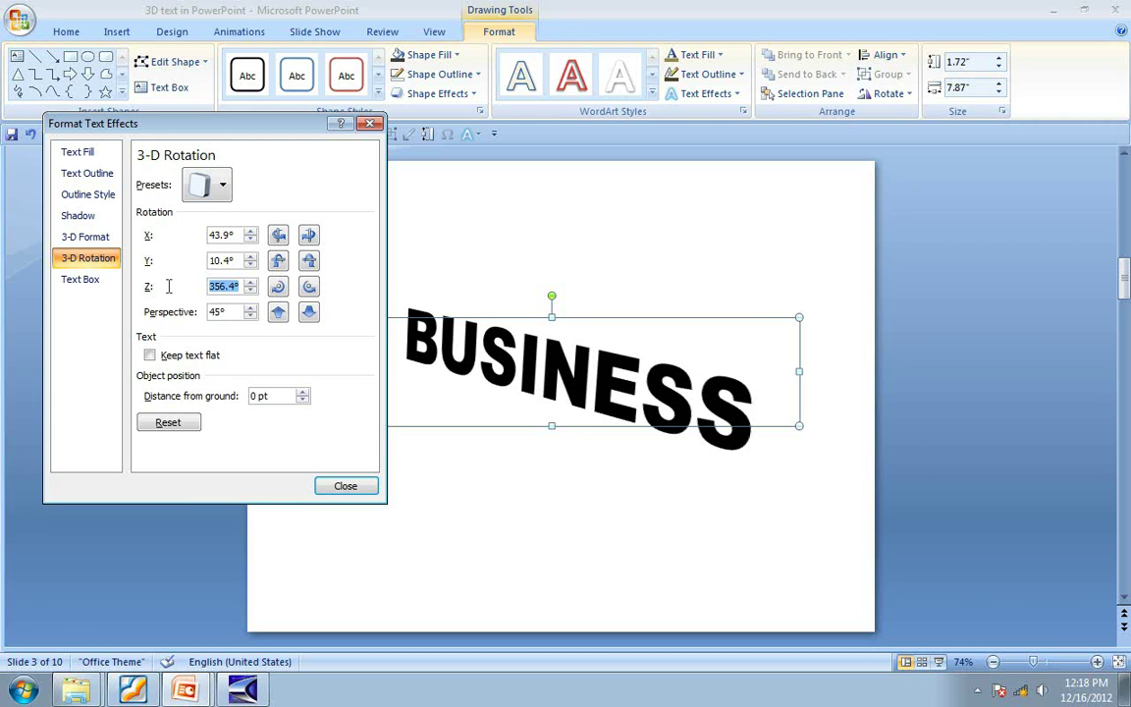
text(0)
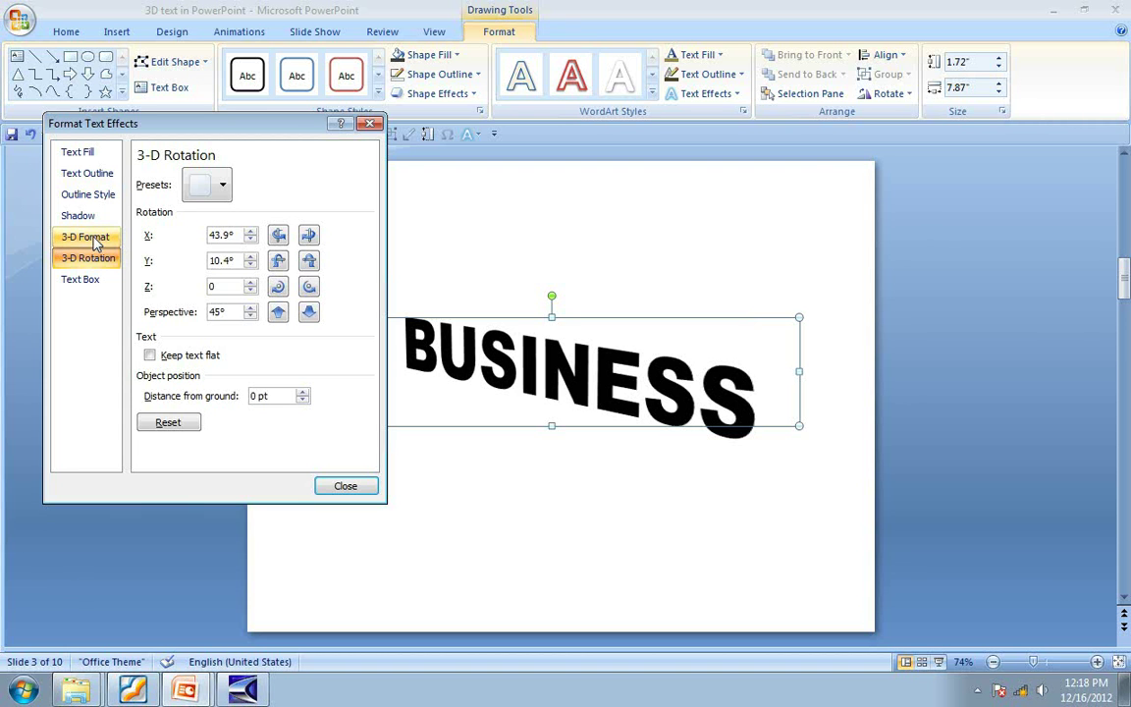
- Give the BUSINESS lettering a tan text fill and a dark olive outline
click(695, 55)
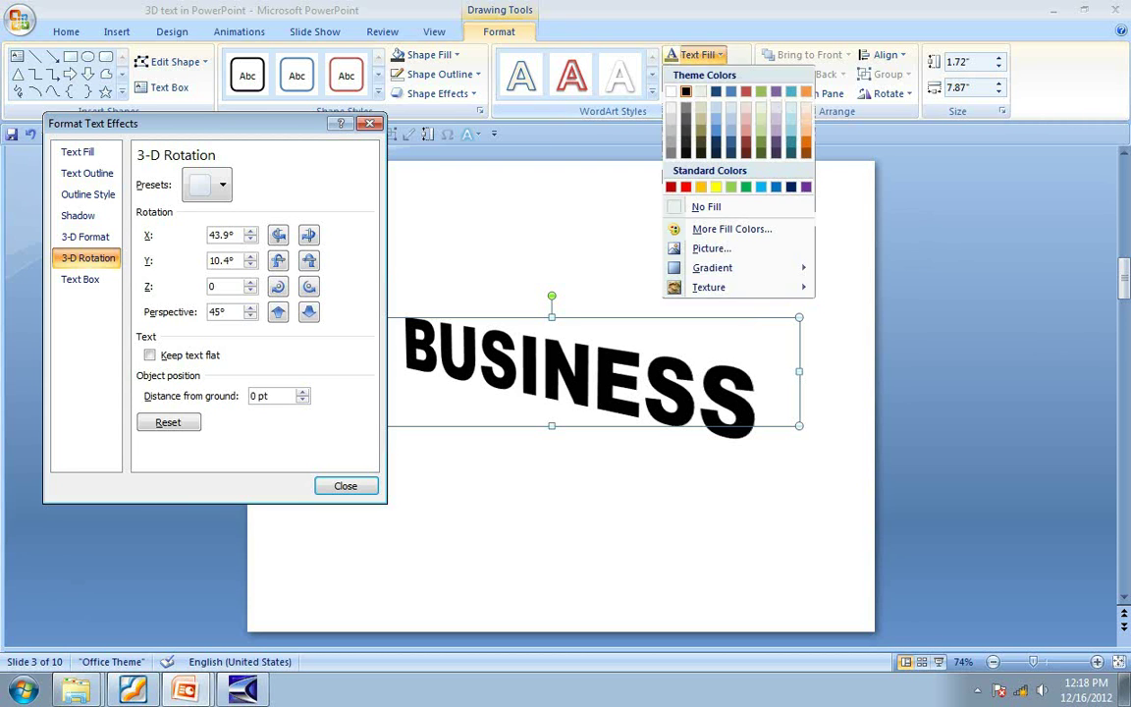
click(703, 138)
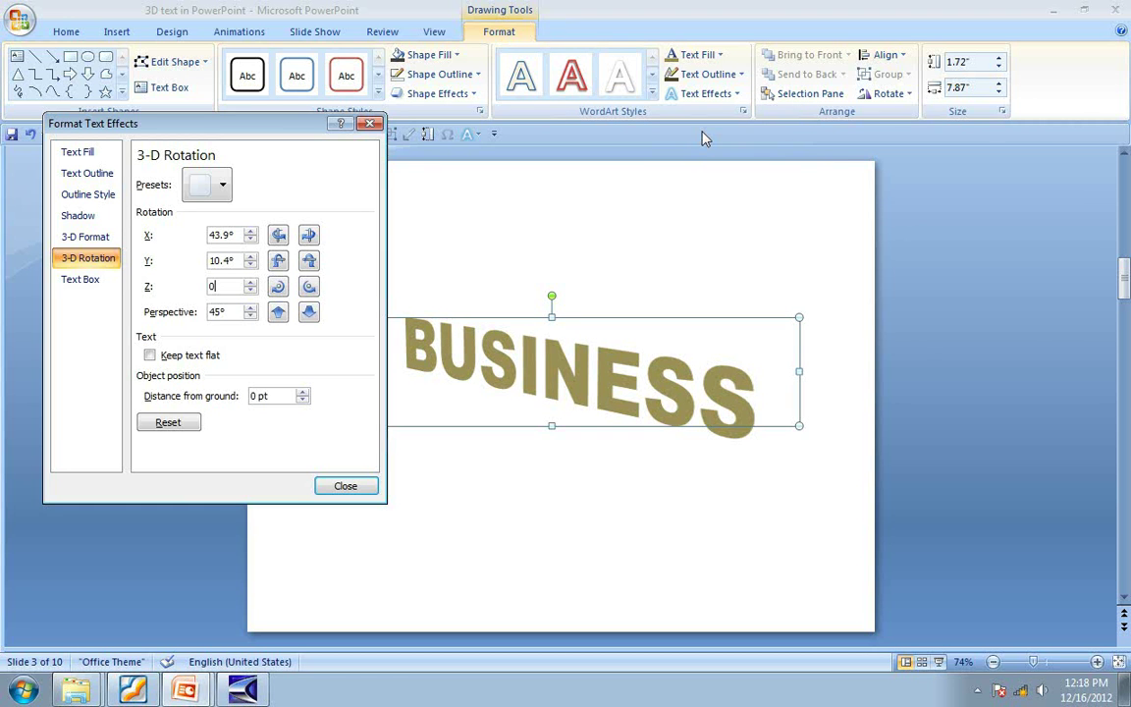
click(719, 75)
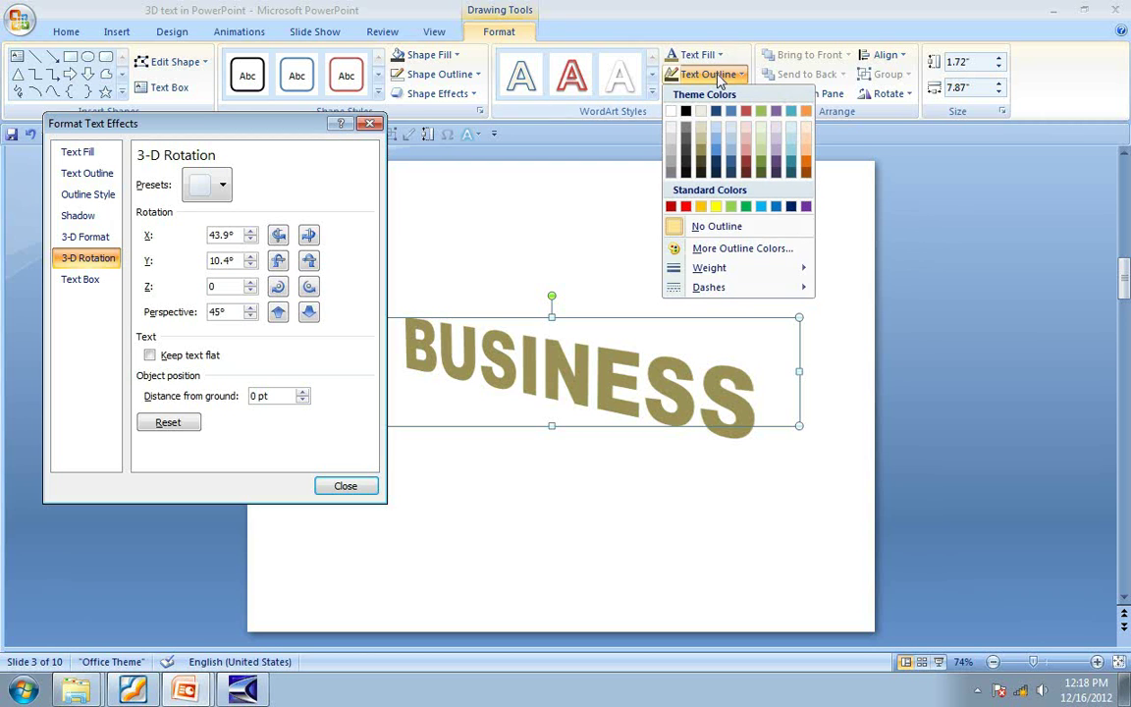
click(703, 167)
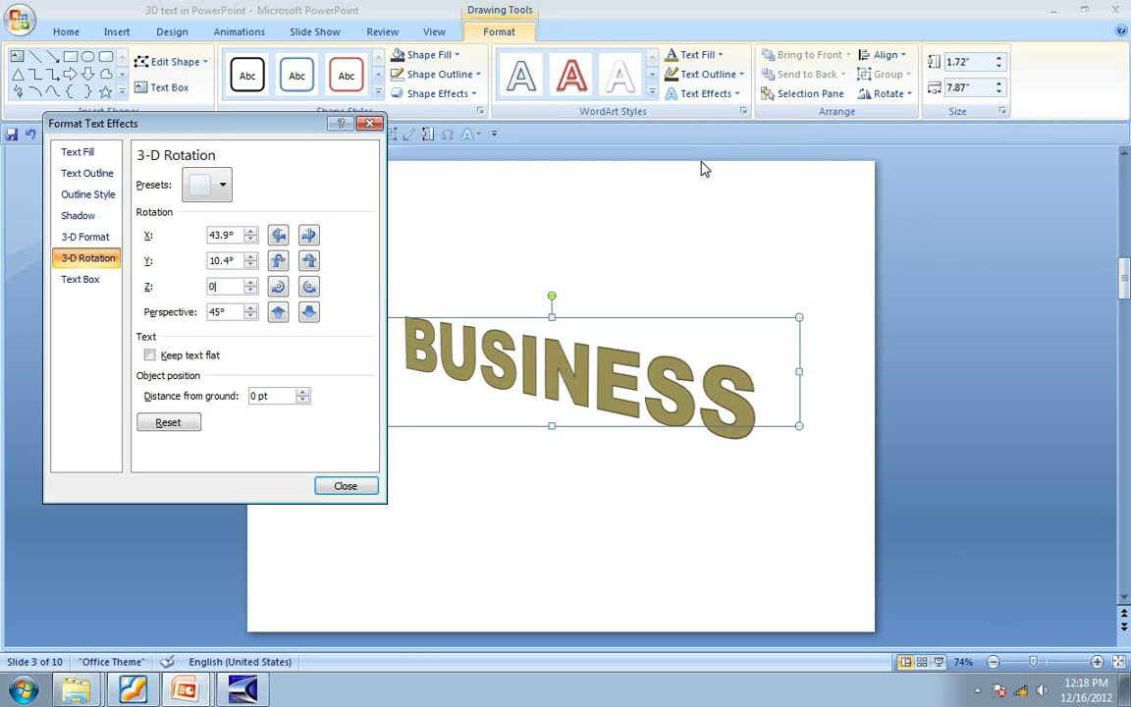
- Give the letters a Circle top bevel and a 3-D depth of 20
click(93, 237)
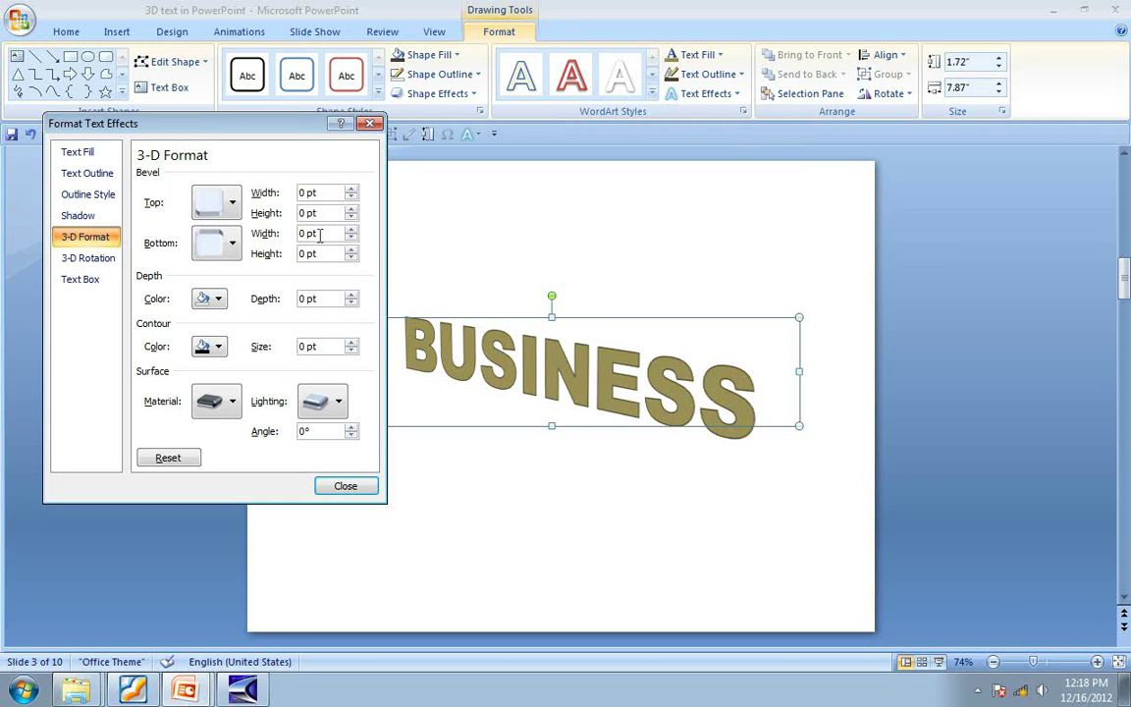
click(229, 204)
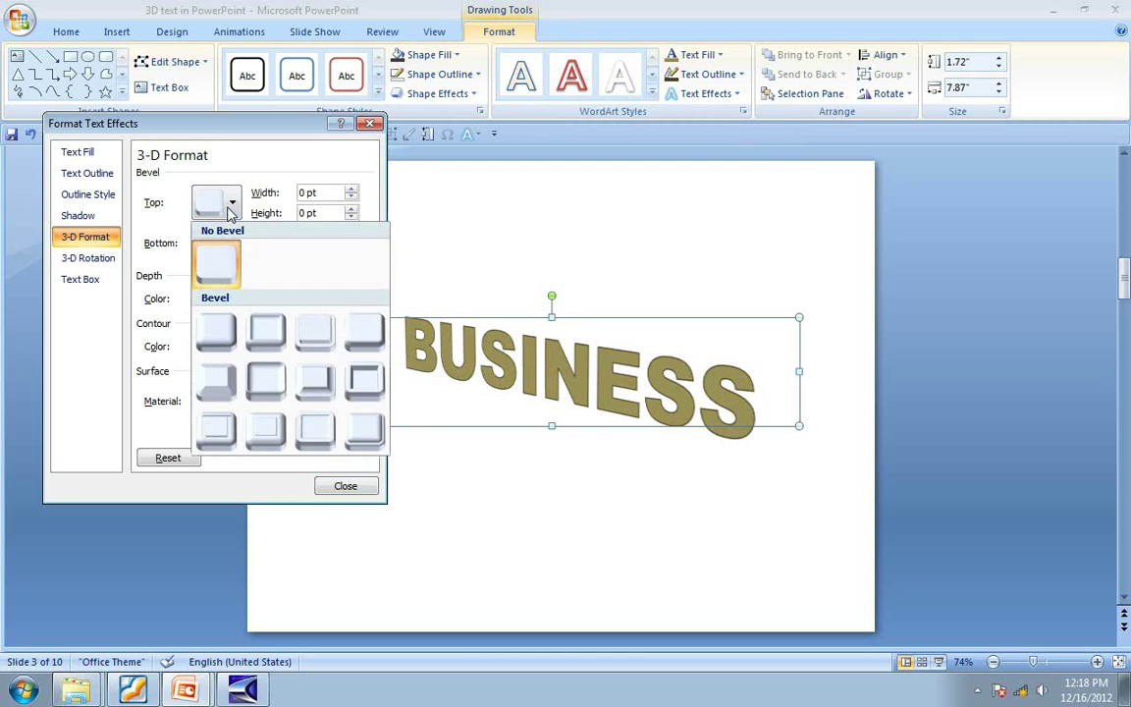
click(216, 332)
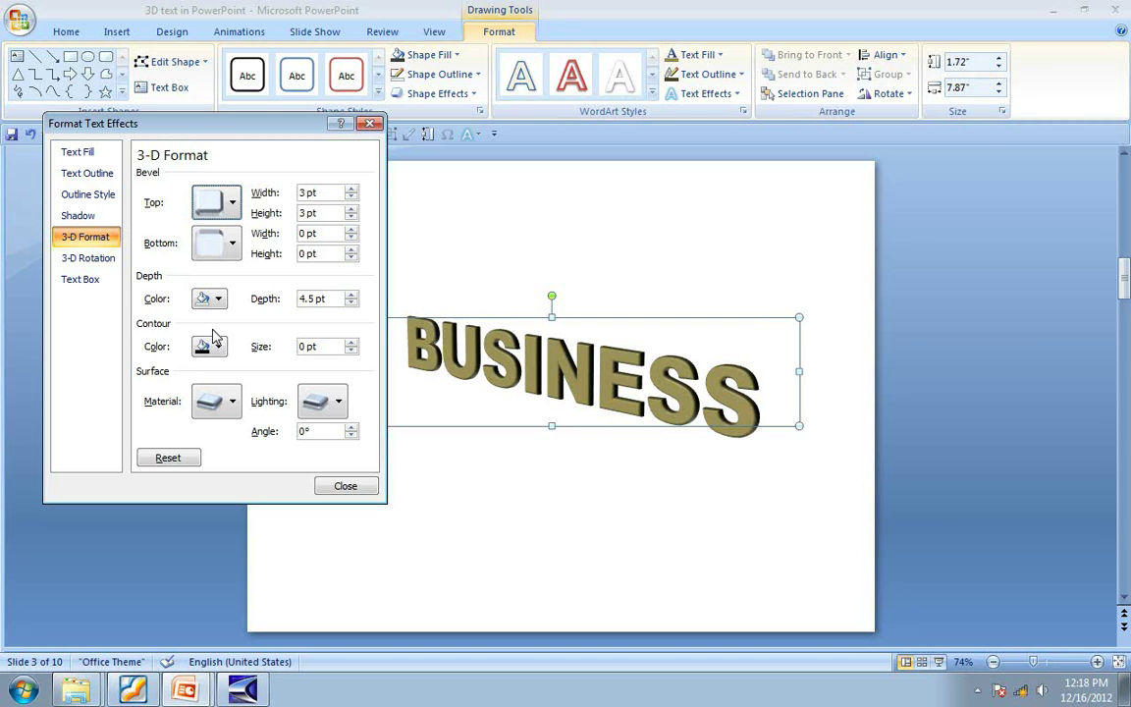
drag(324, 299, 302, 303)
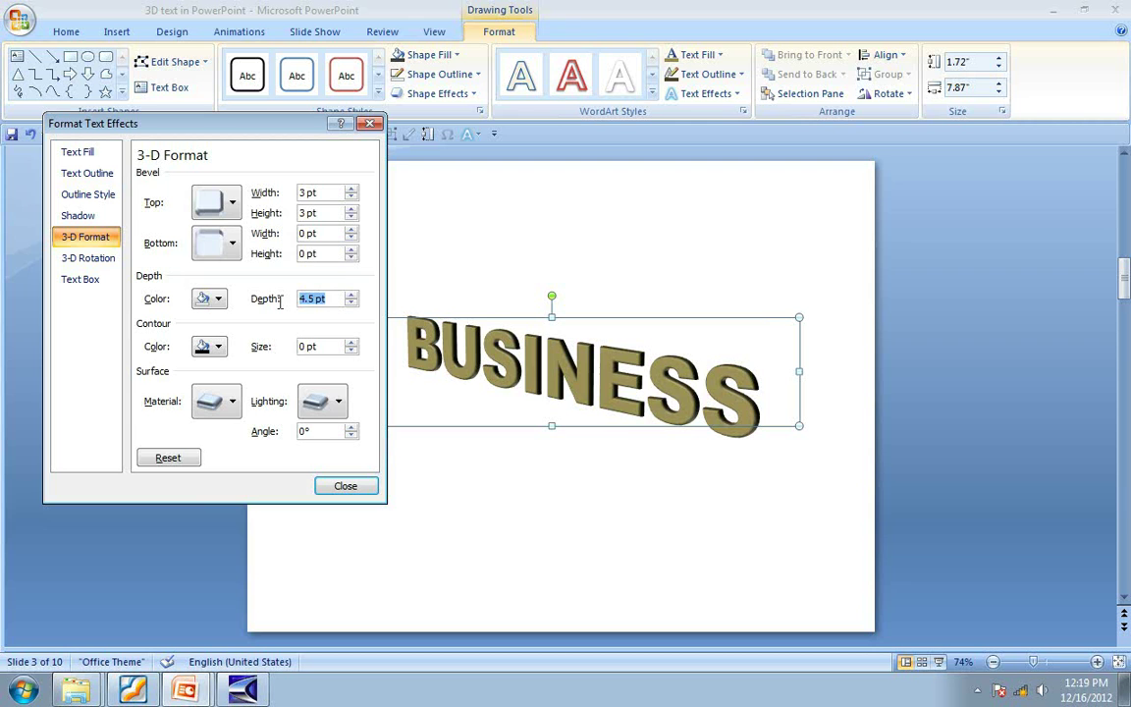
text(20)
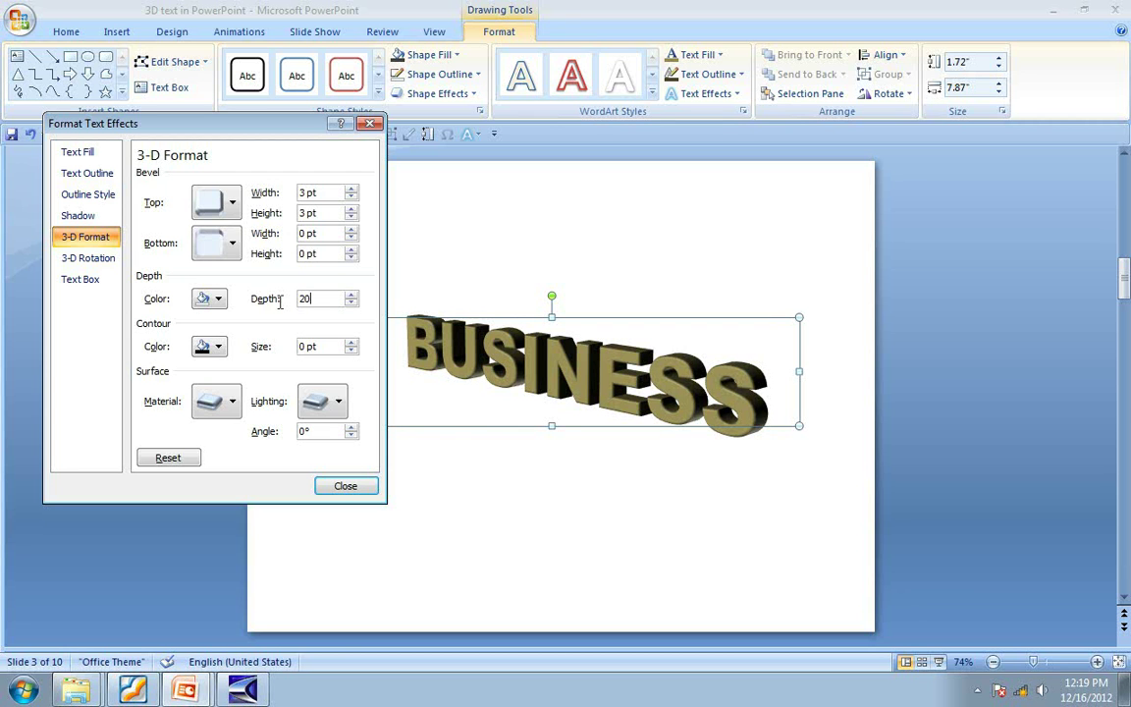
- Raise the 3-D perspective of BUSINESS to 80°
click(95, 260)
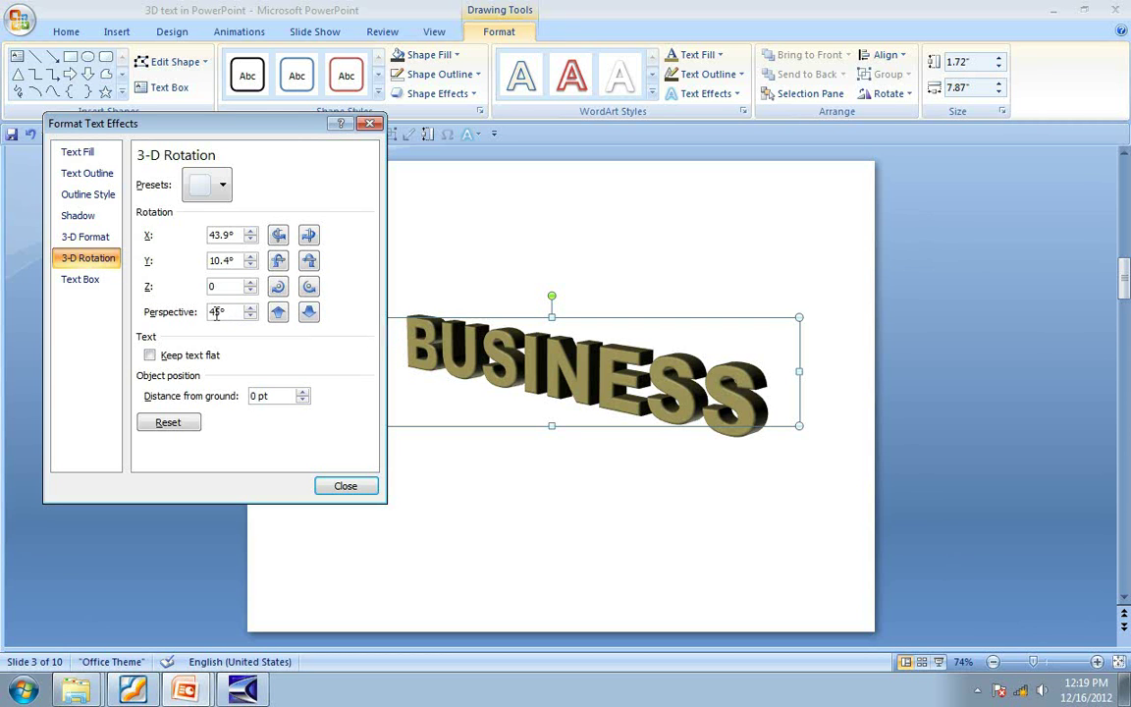
click(309, 313)
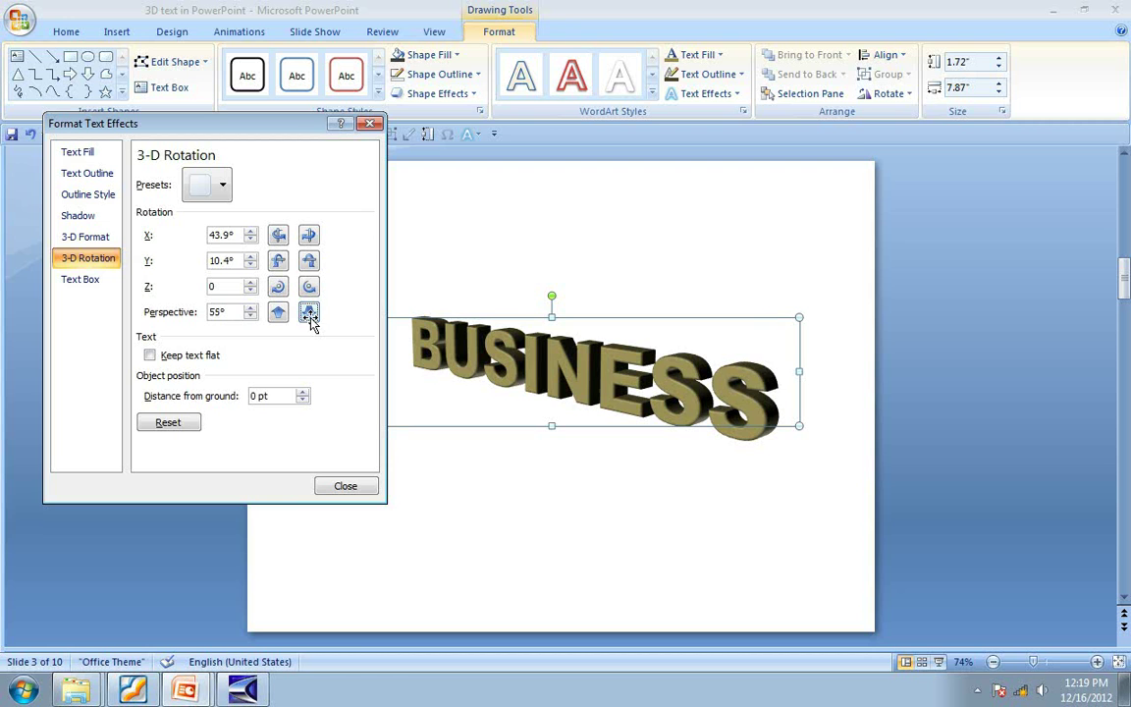
click(309, 313)
click(310, 314)
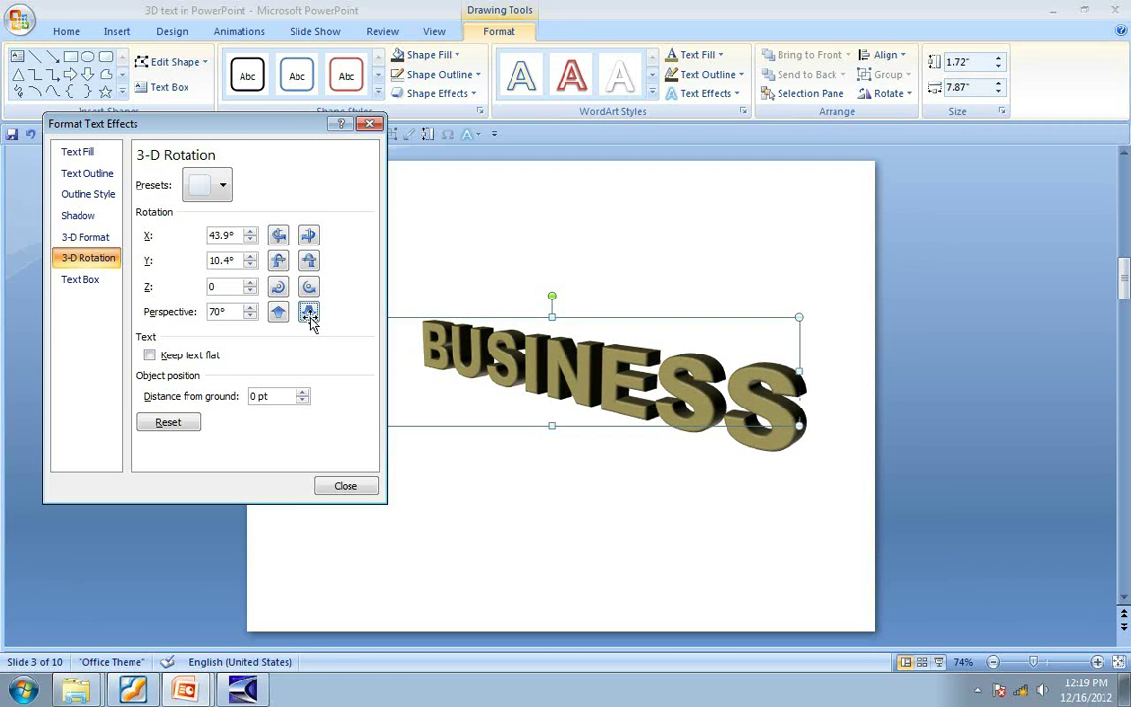
click(309, 313)
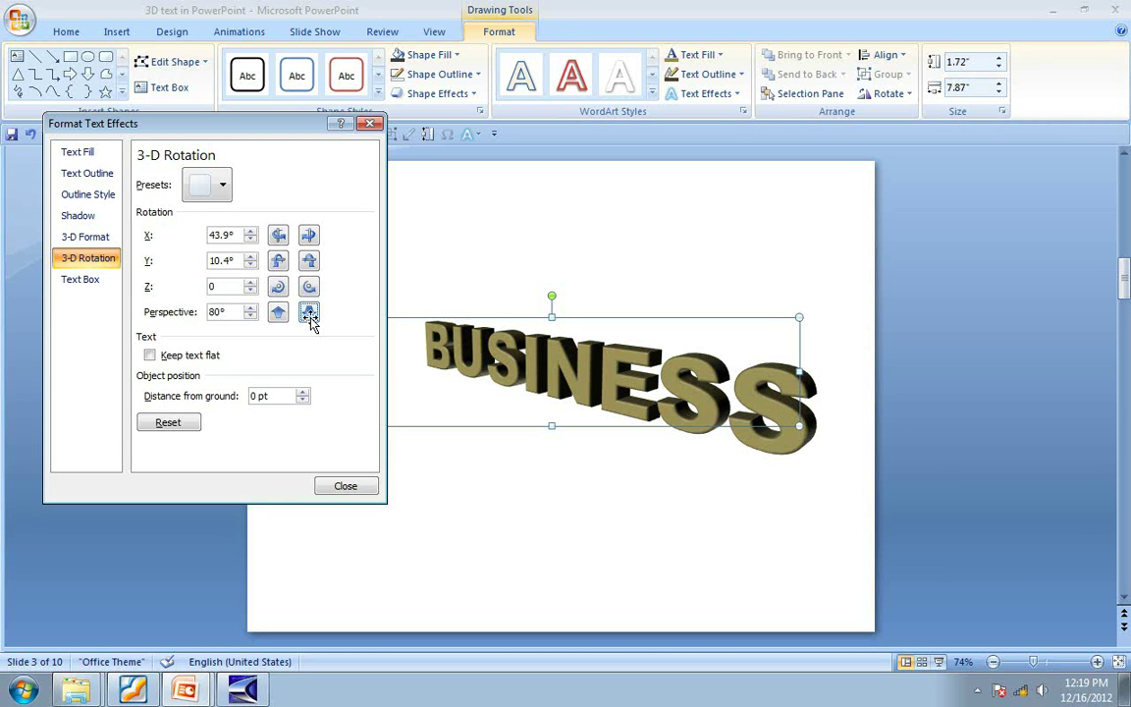
- Add a faded reflection beneath BUSINESS and close the effects settings
click(693, 96)
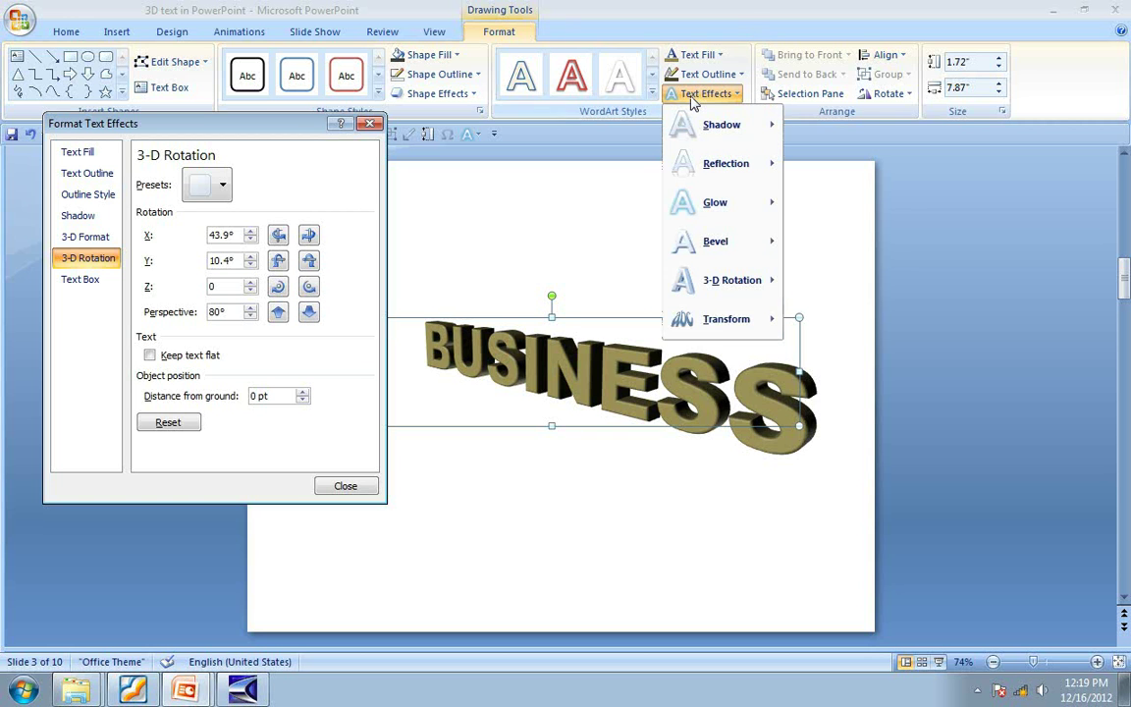
mouse_move(726, 163)
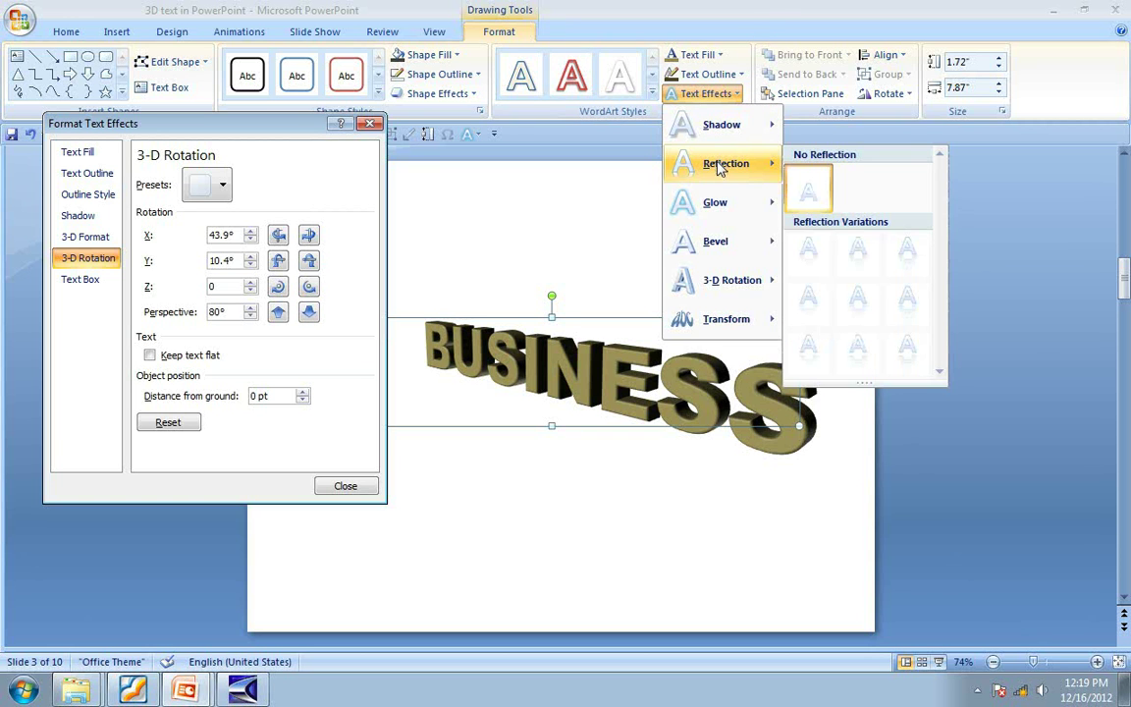
click(808, 295)
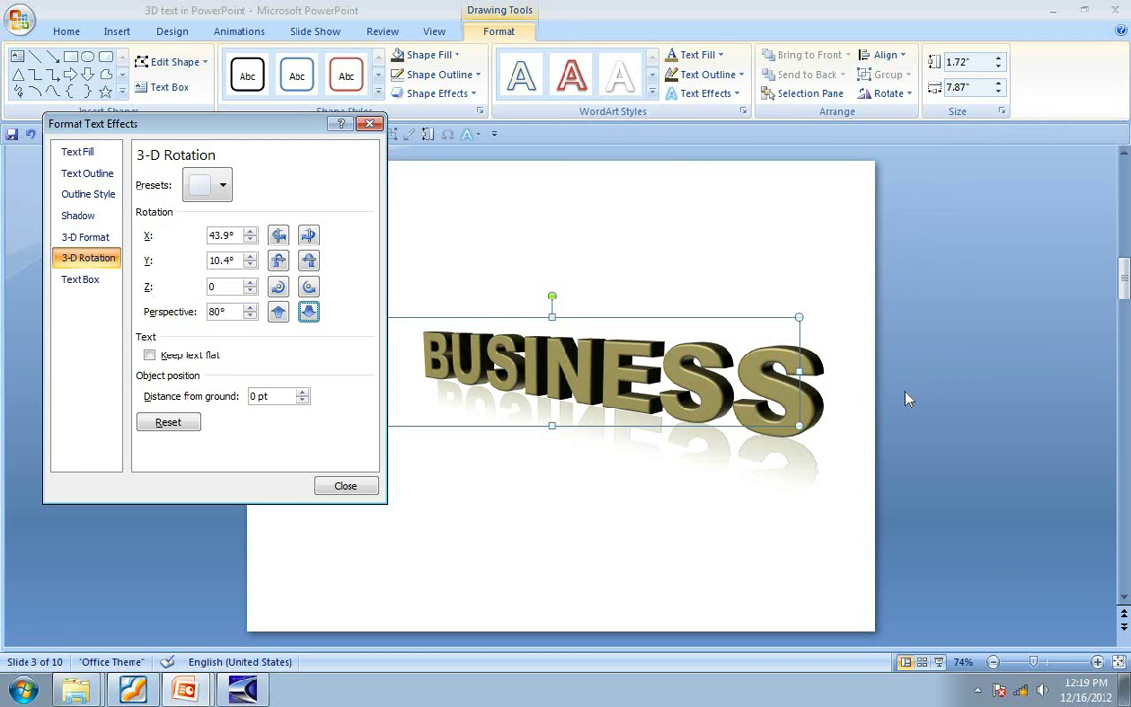
click(344, 486)
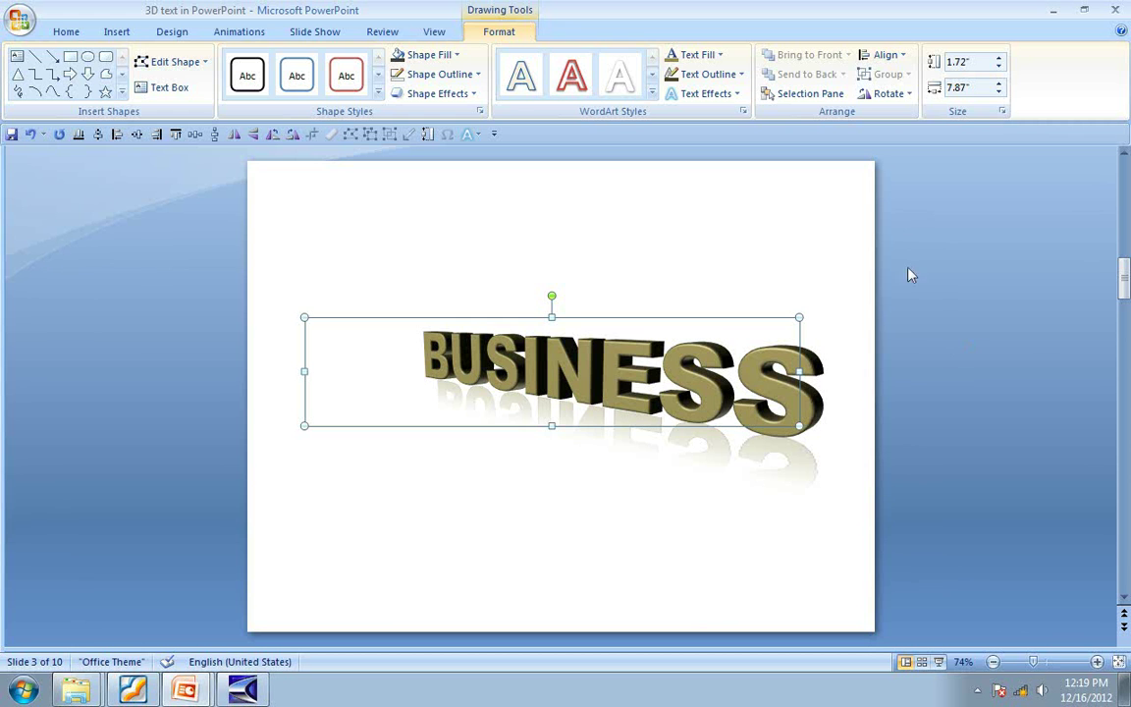
- Draw a wide rectangle across the middle of the slide
click(828, 255)
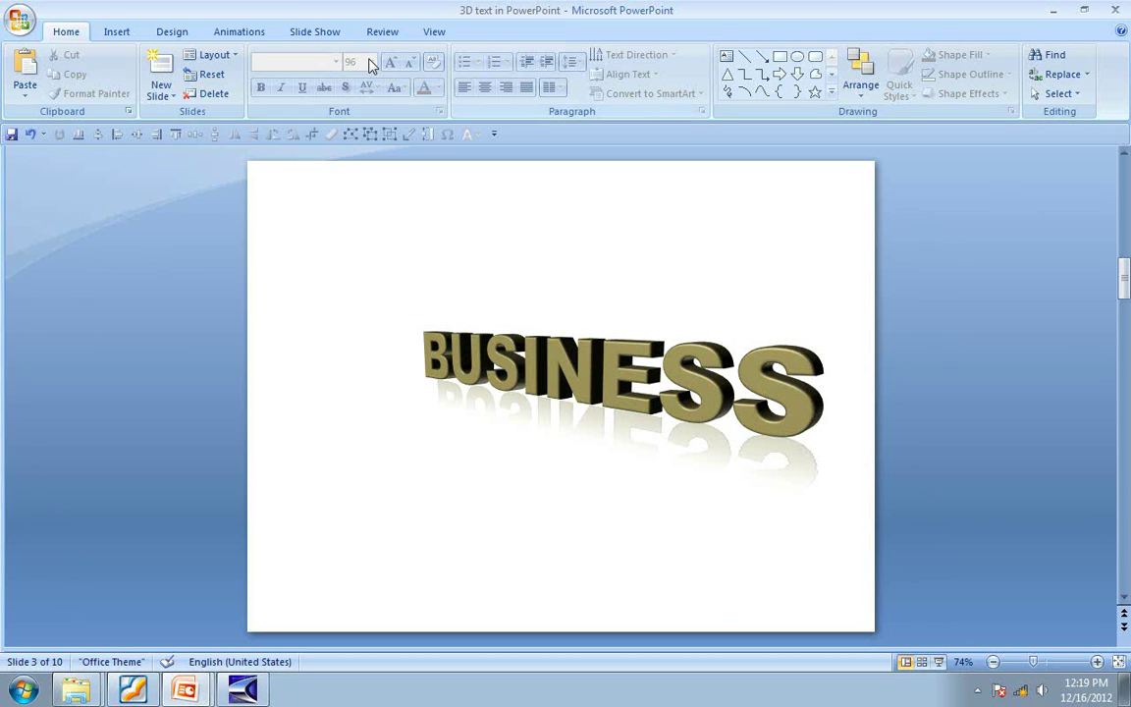
click(830, 93)
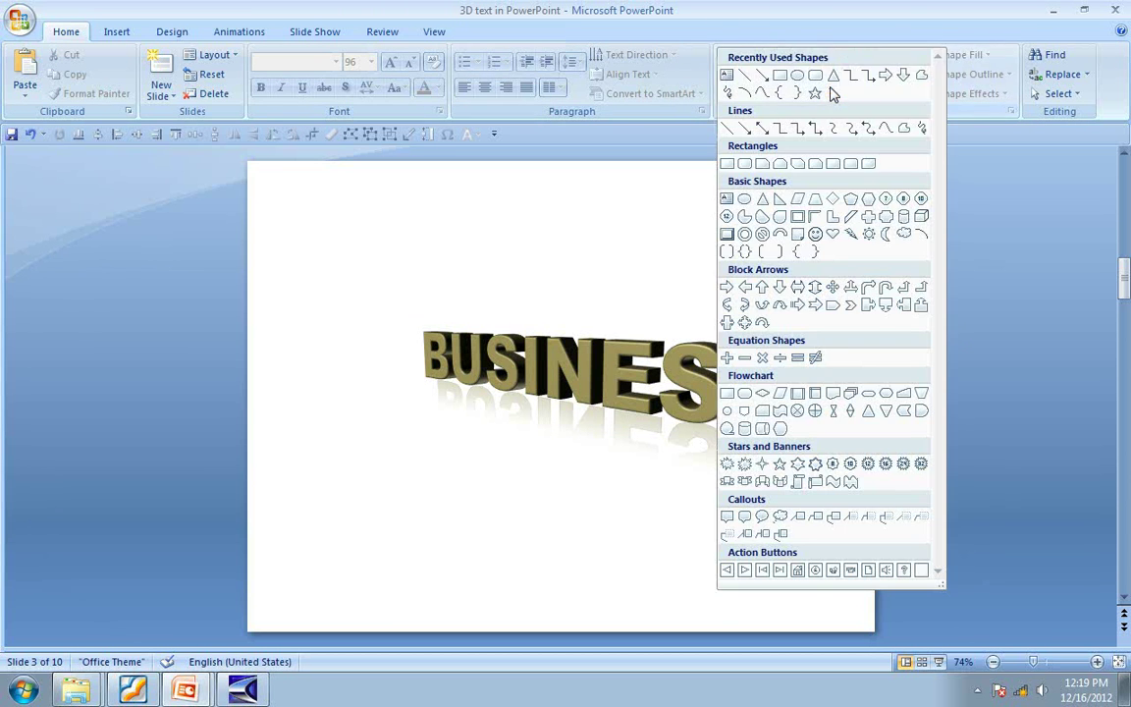
click(727, 164)
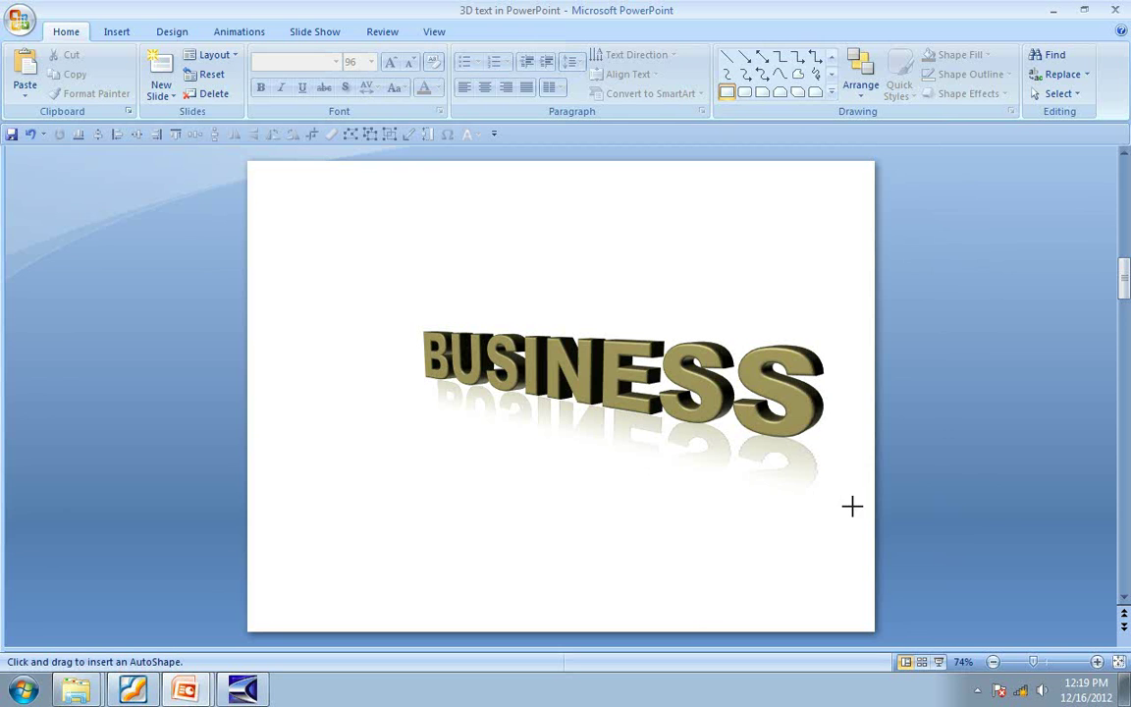
drag(870, 506, 248, 354)
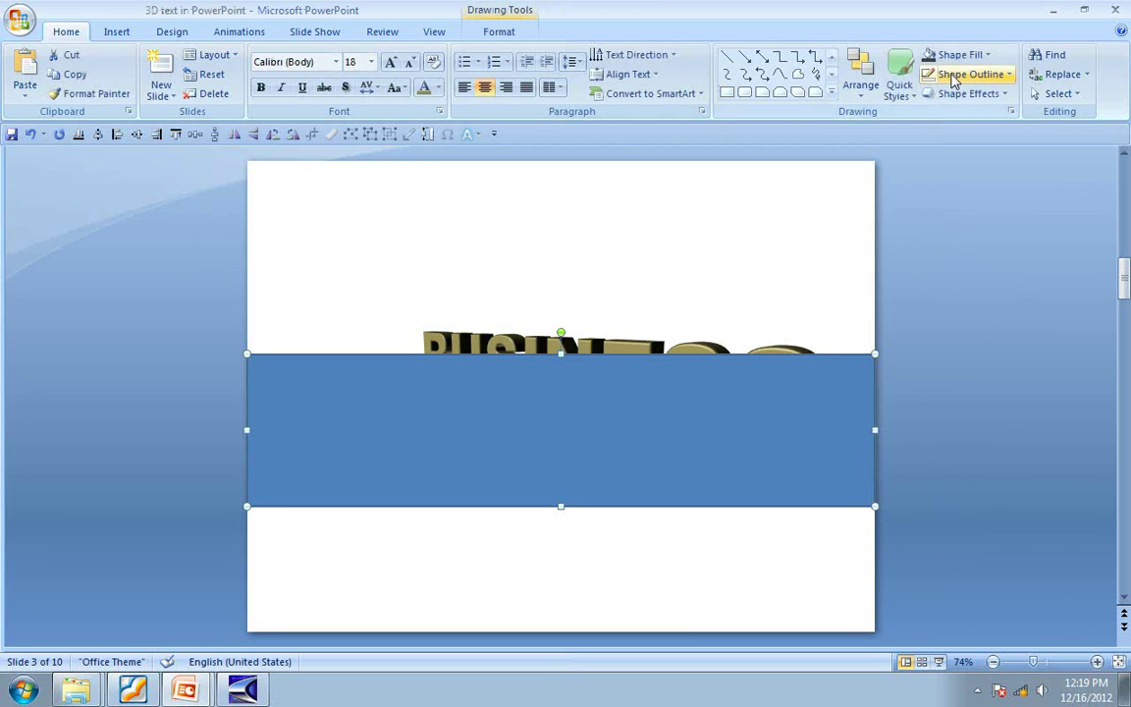
- Fill the rectangle dark gray and send it behind the BUSINESS text
click(970, 56)
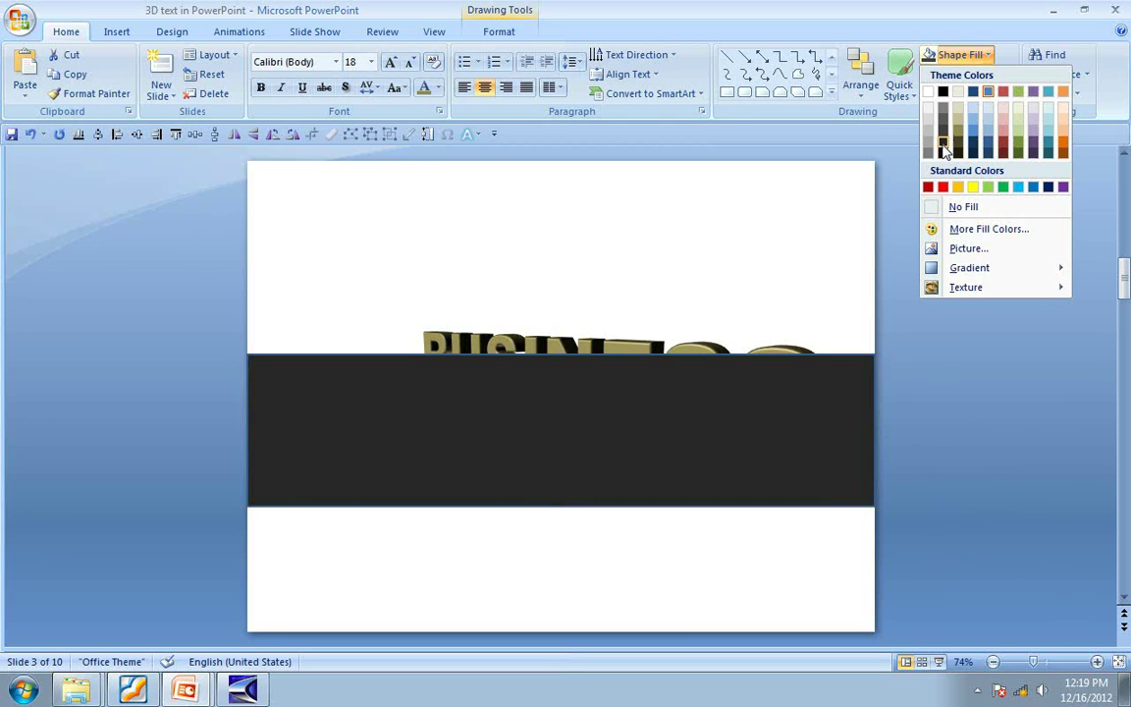
click(943, 138)
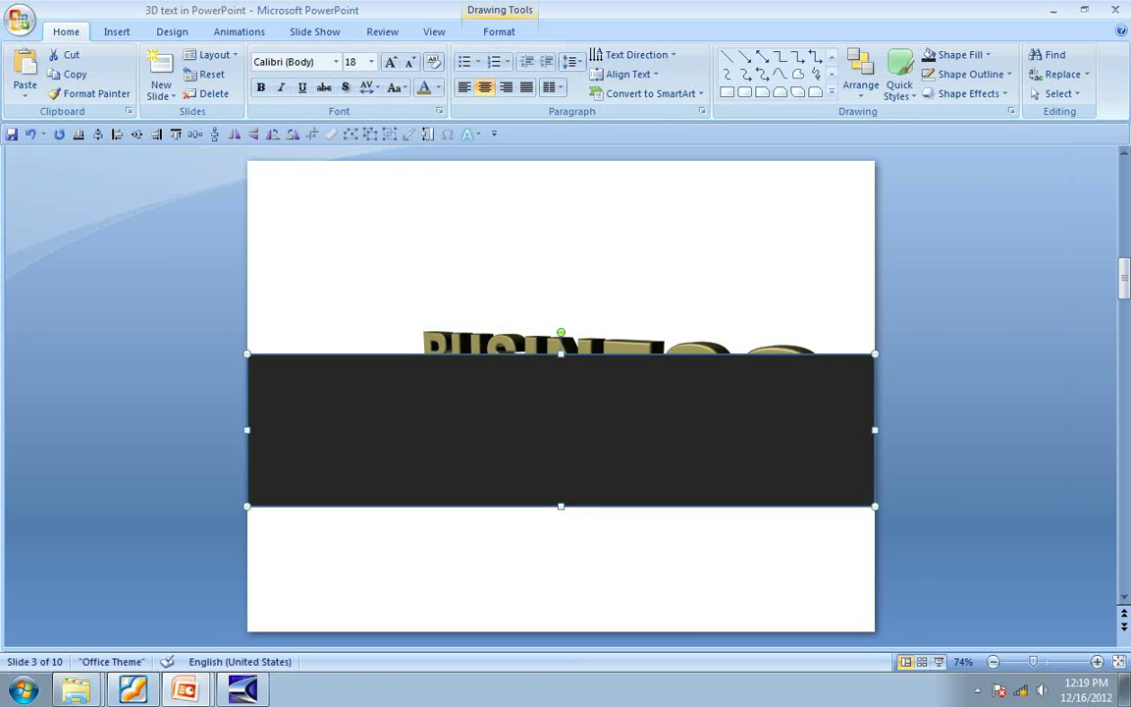
click(982, 76)
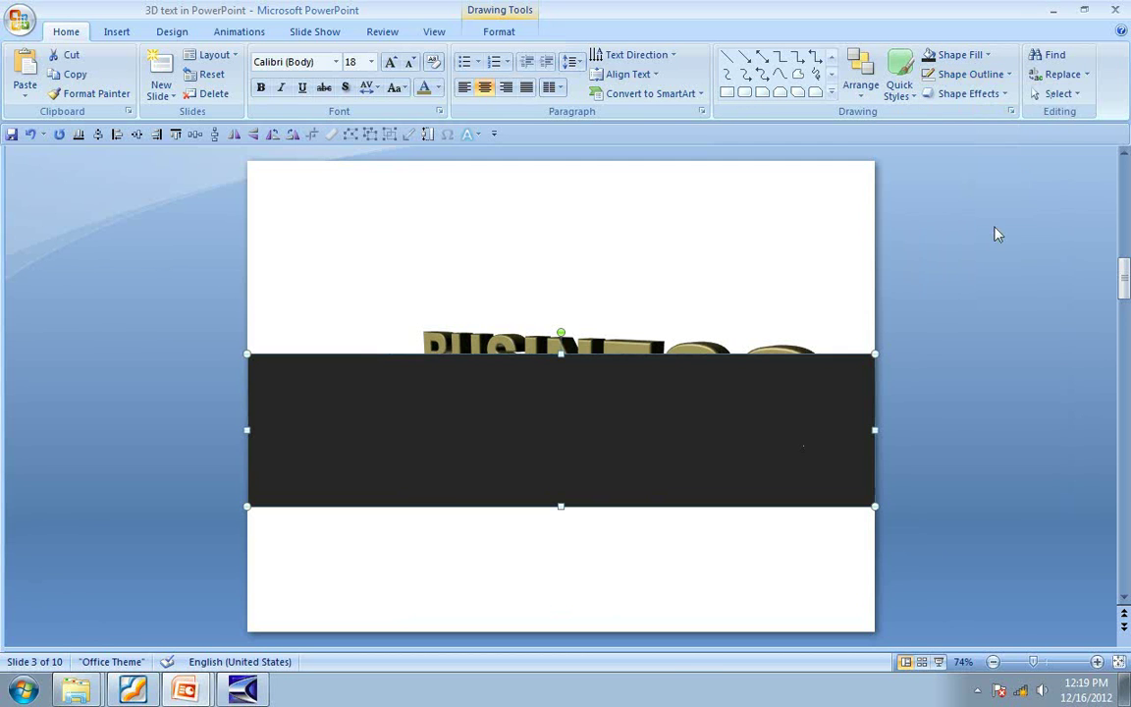
right_click(678, 424)
mouse_move(739, 555)
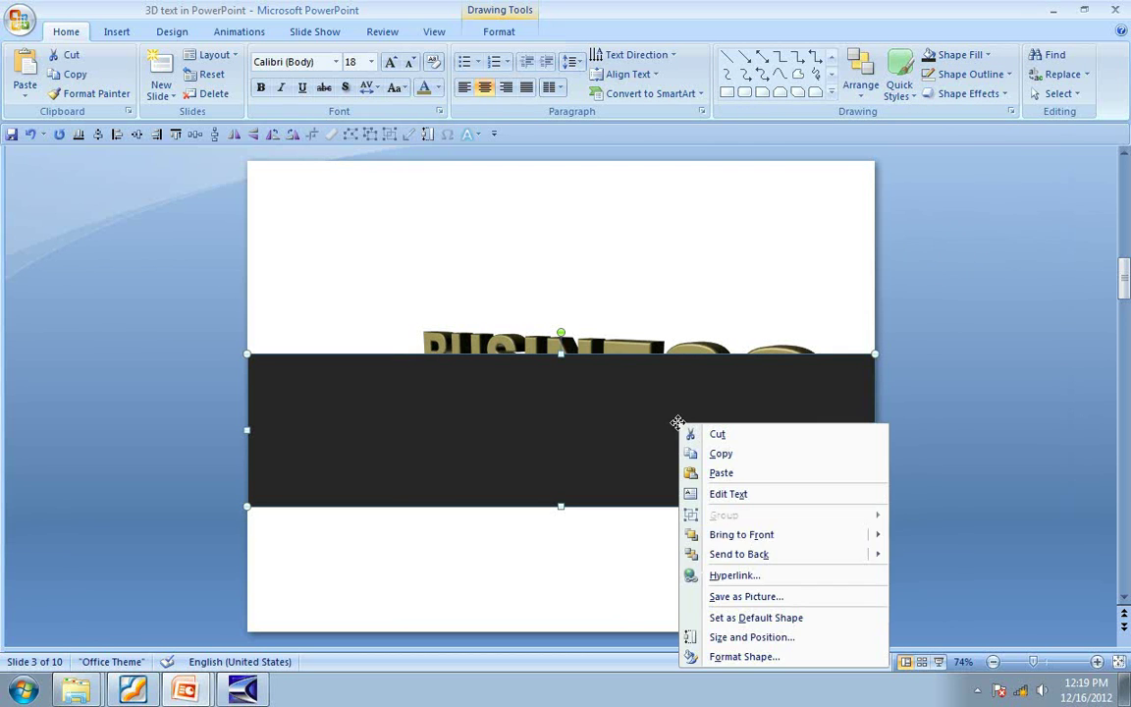
click(773, 559)
click(975, 465)
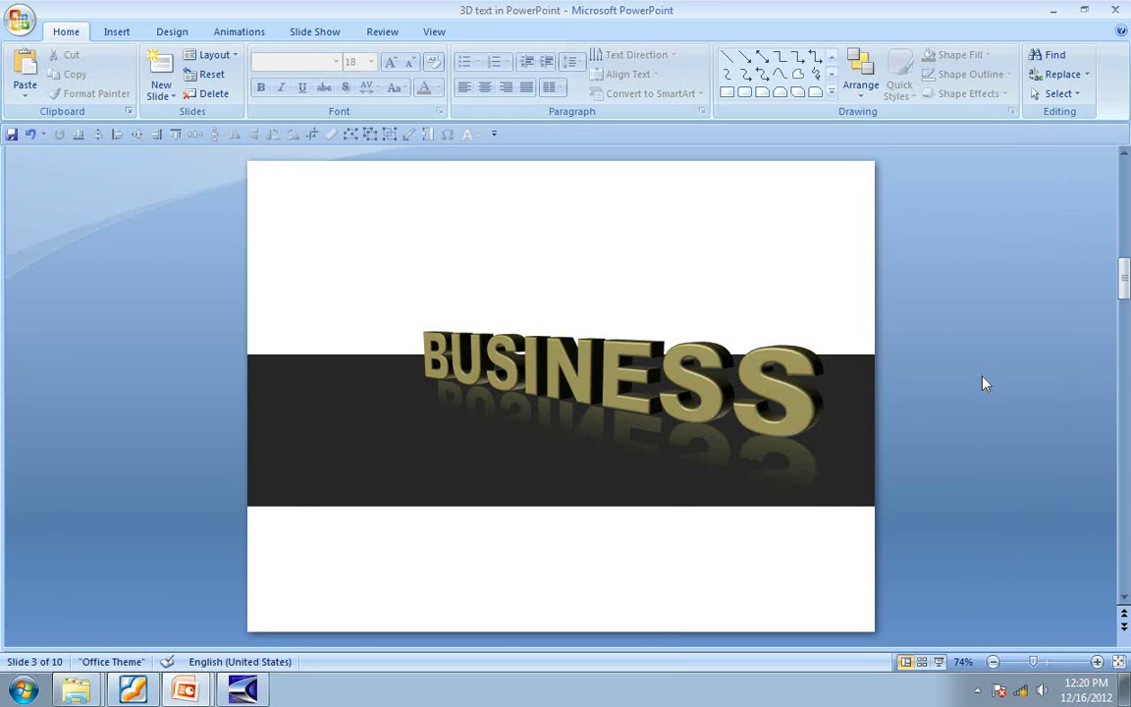
- Scroll down to slide 4, the CEO Packs charts and graphics promotion
scroll(985, 383, down, 1)
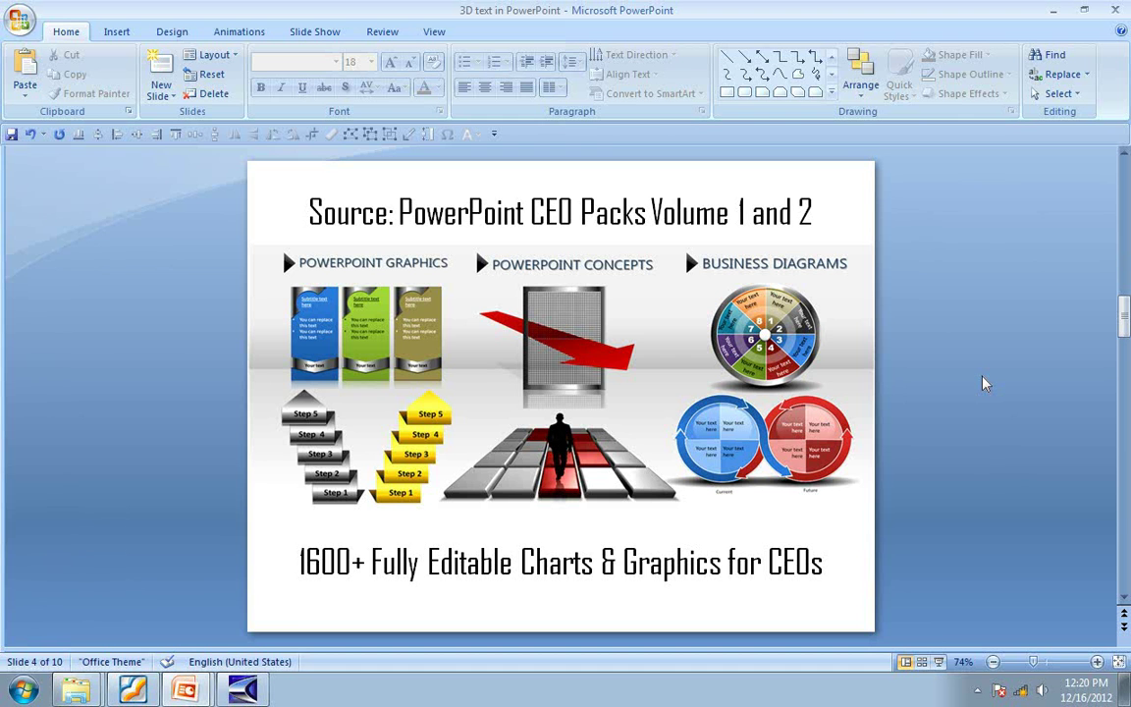